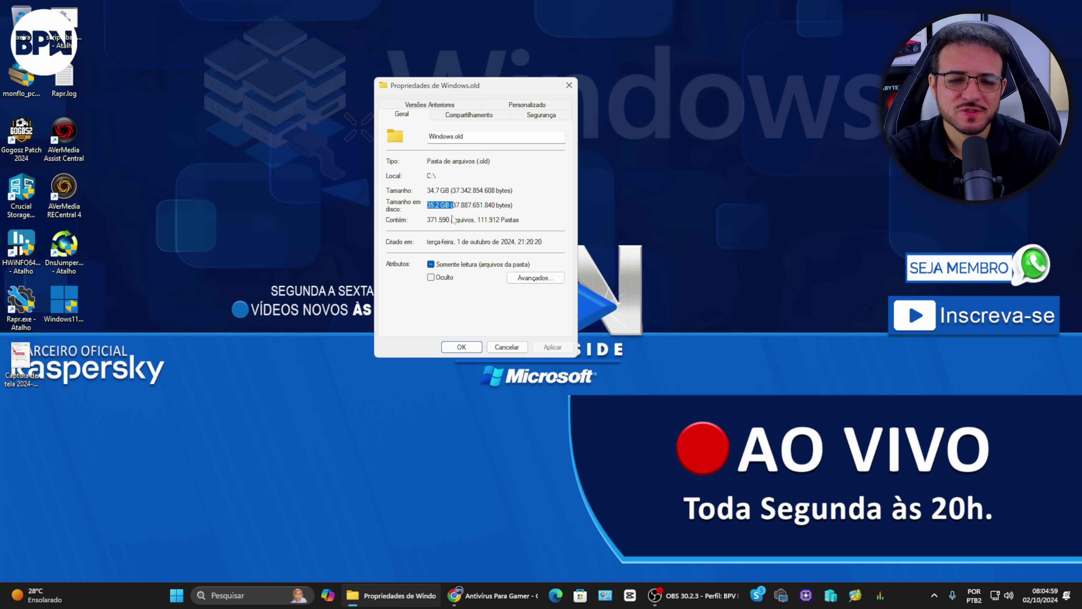
Close the Windows.old properties and check the free space of the Windows 11 (C:) drive in Este Computador
left_click(569, 87)
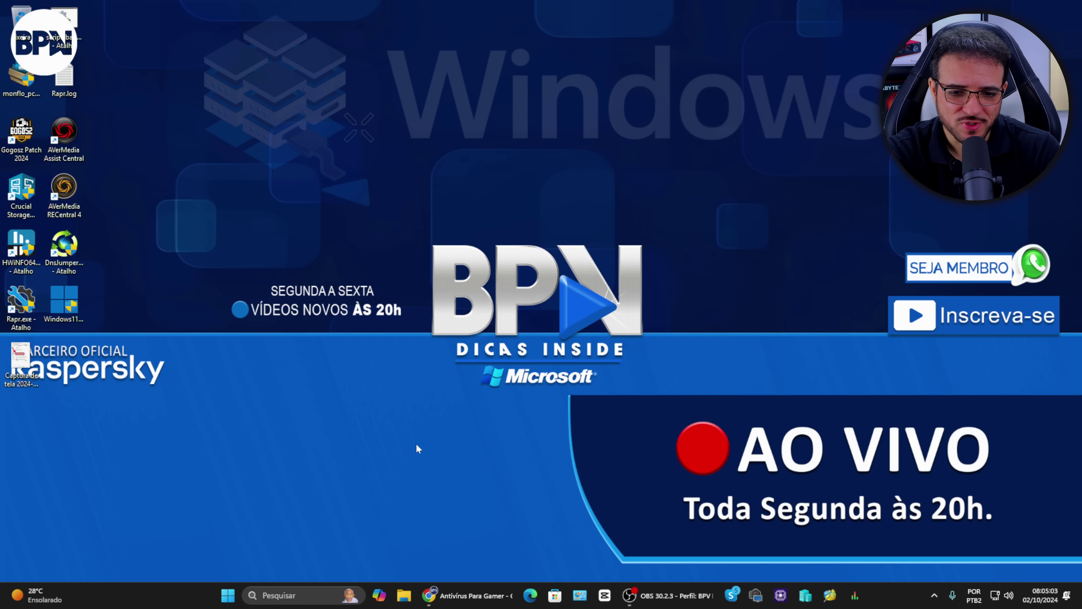
left_click(404, 595)
left_click(217, 395)
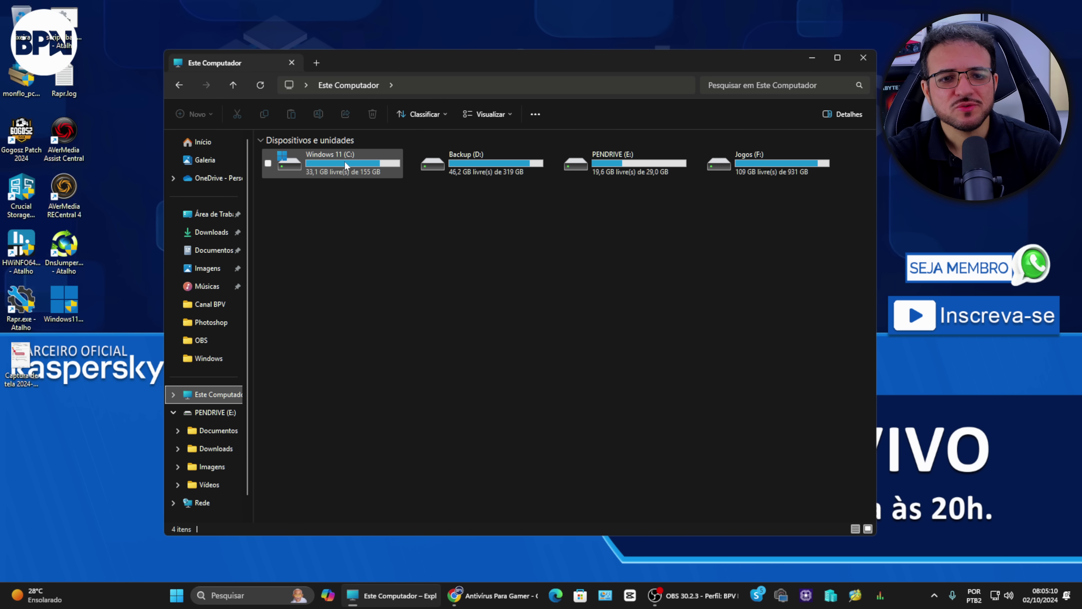
mouse_move(342, 164)
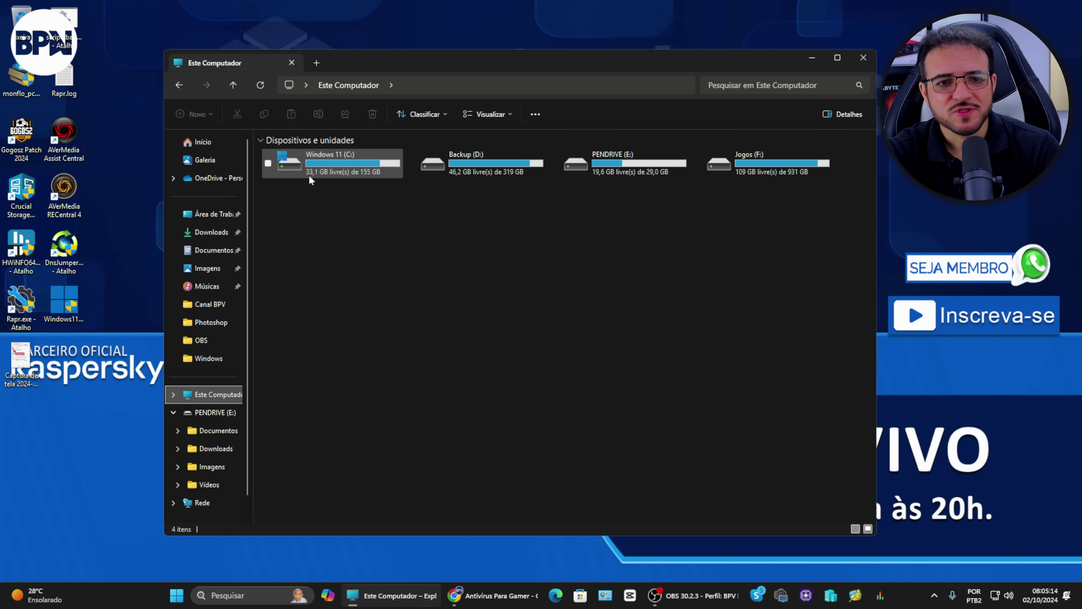
mouse_move(316, 176)
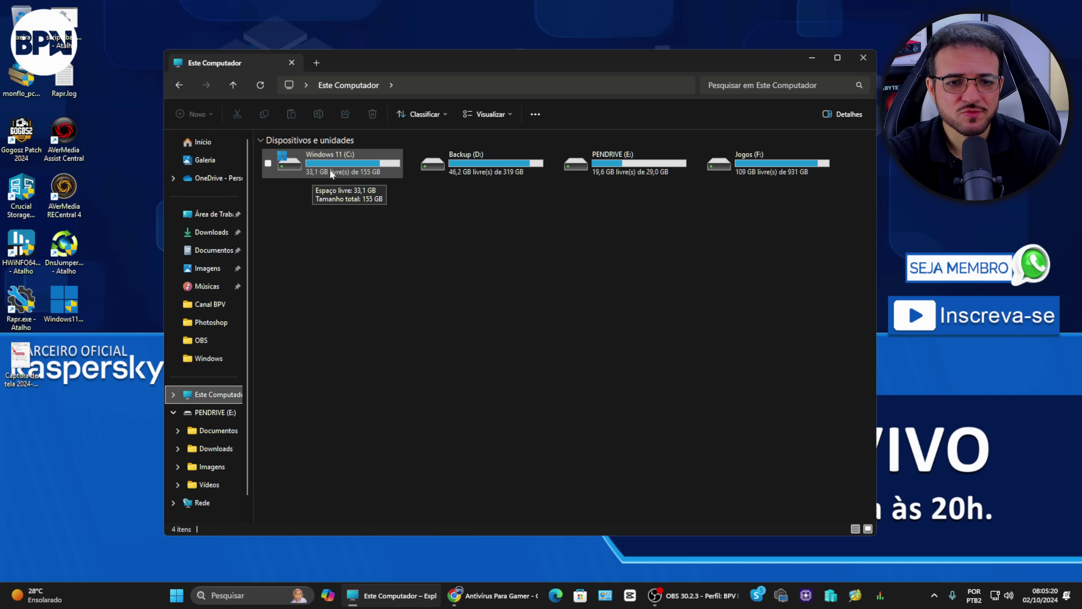
Open the Windows 11 (C:) drive and view the properties of the Windows.old folder to check its size
double_click(348, 163)
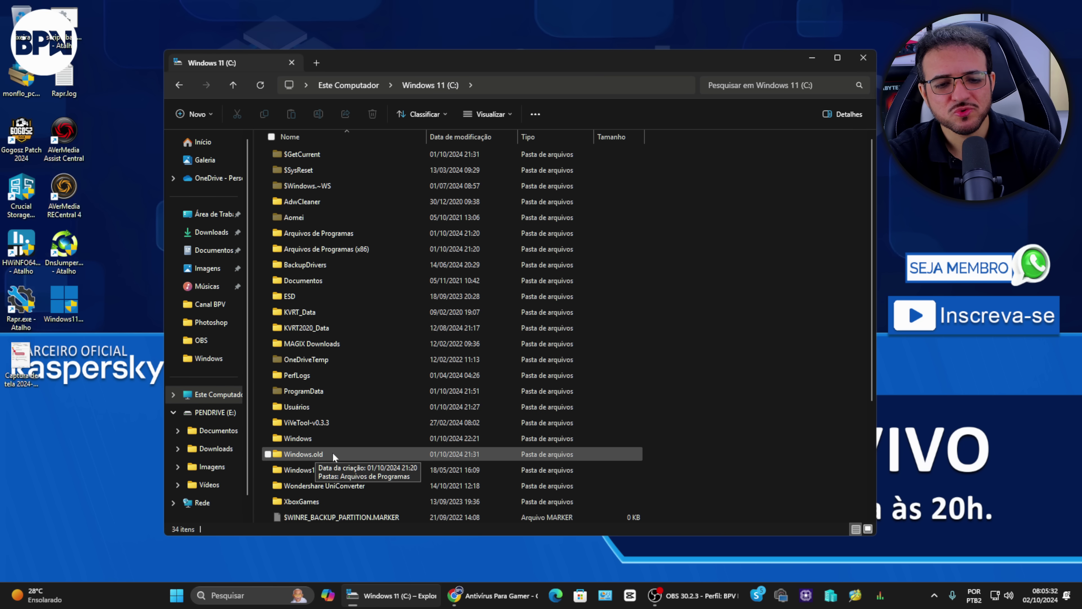
left_click(337, 453)
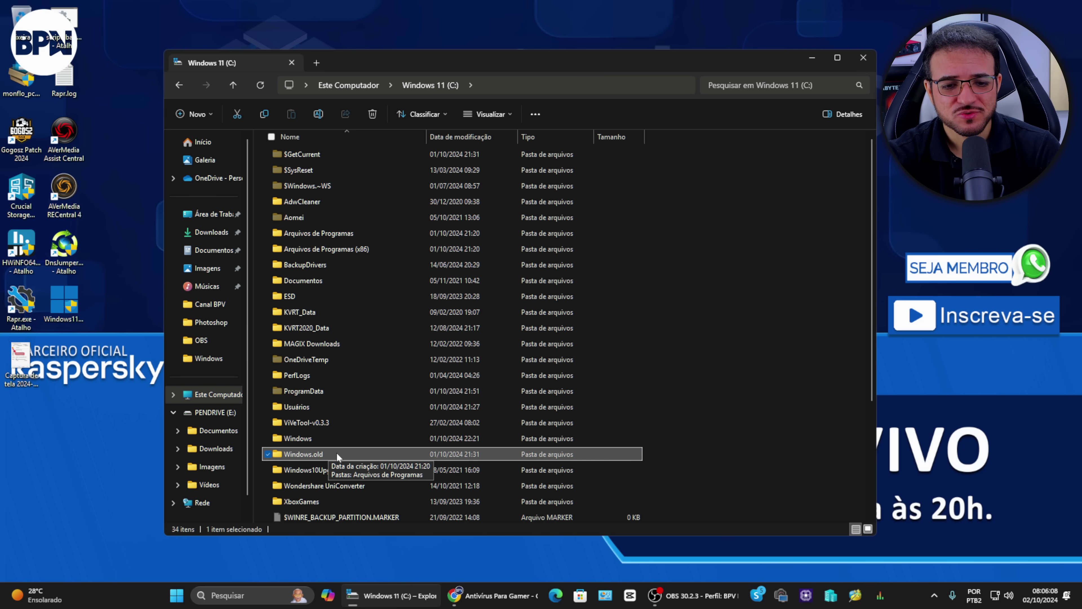
right_click(336, 453)
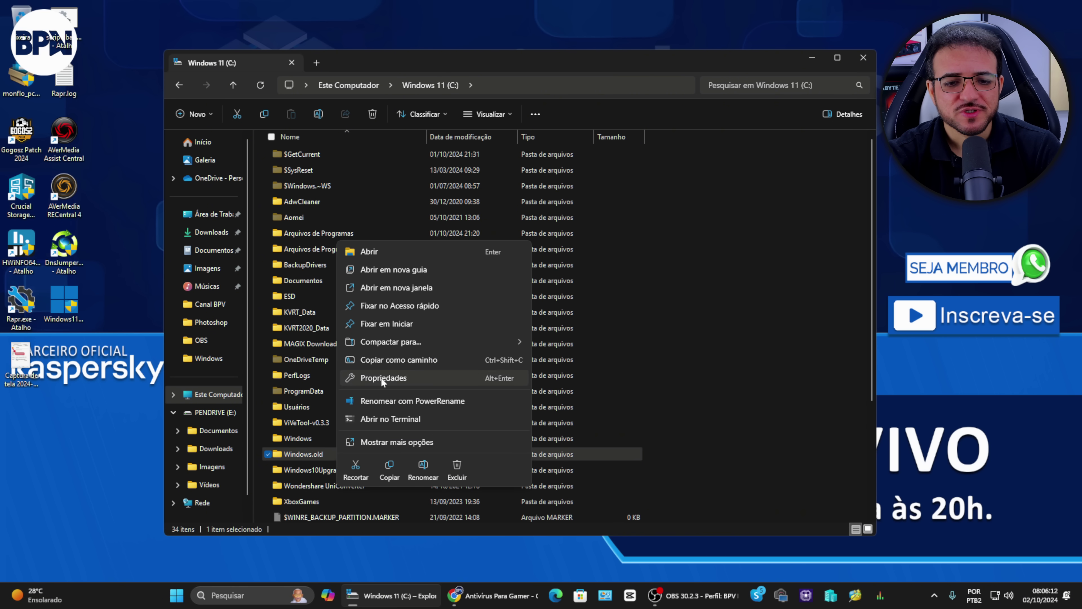
left_click(380, 377)
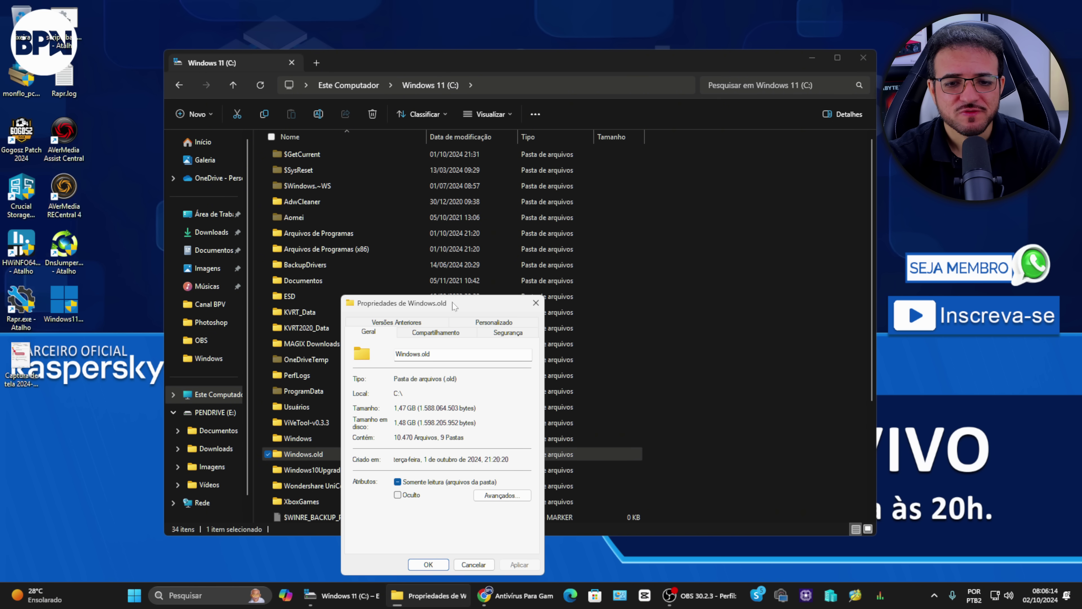
left_click_drag(452, 302, 482, 204)
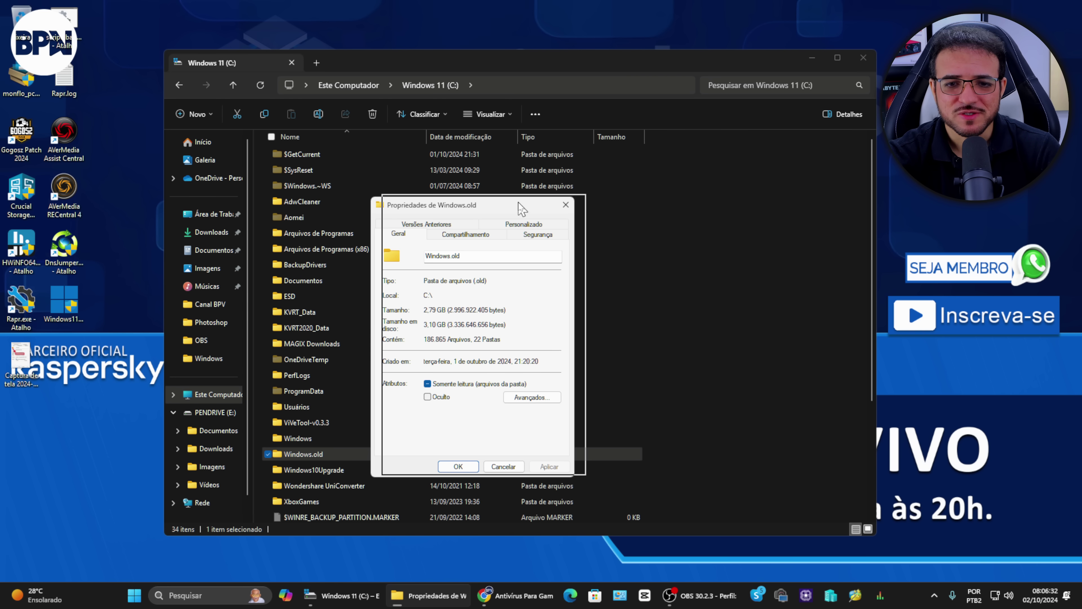
left_click_drag(507, 207, 532, 204)
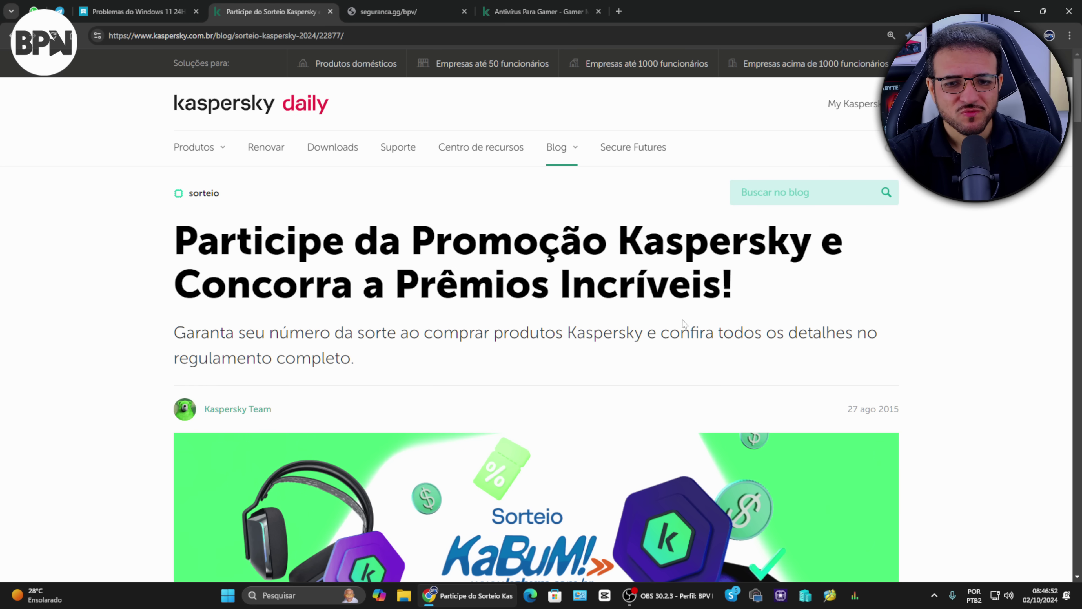
Read through the Kaspersky promotion article, examining the promotion period, participation rules and prizes
scroll(684, 324, "down", 3)
scroll(575, 318, "down", 2)
scroll(574, 315, "down", 2)
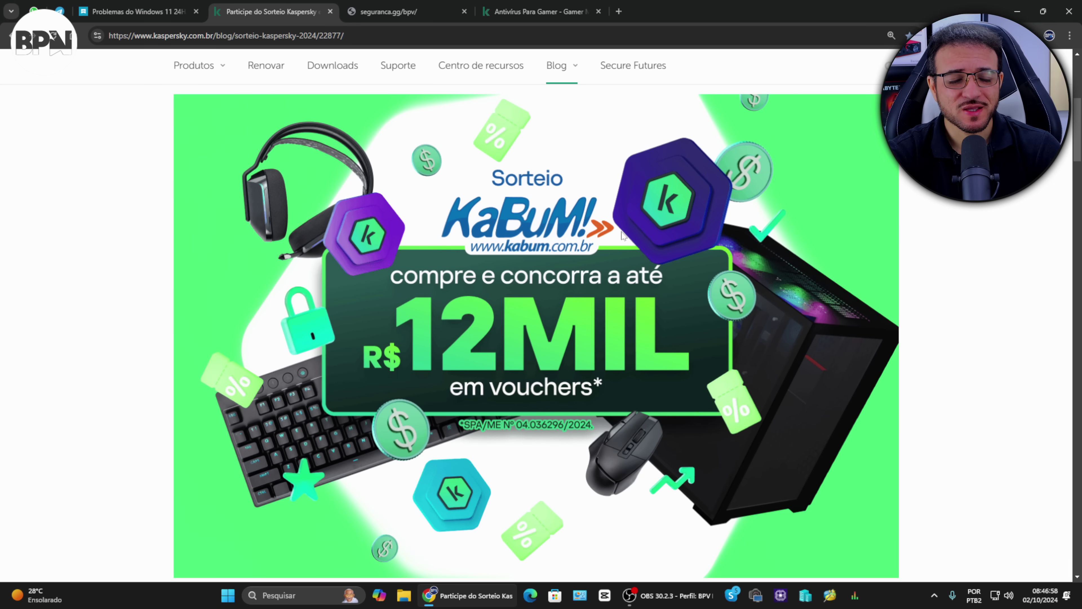
scroll(567, 261, "down", 10)
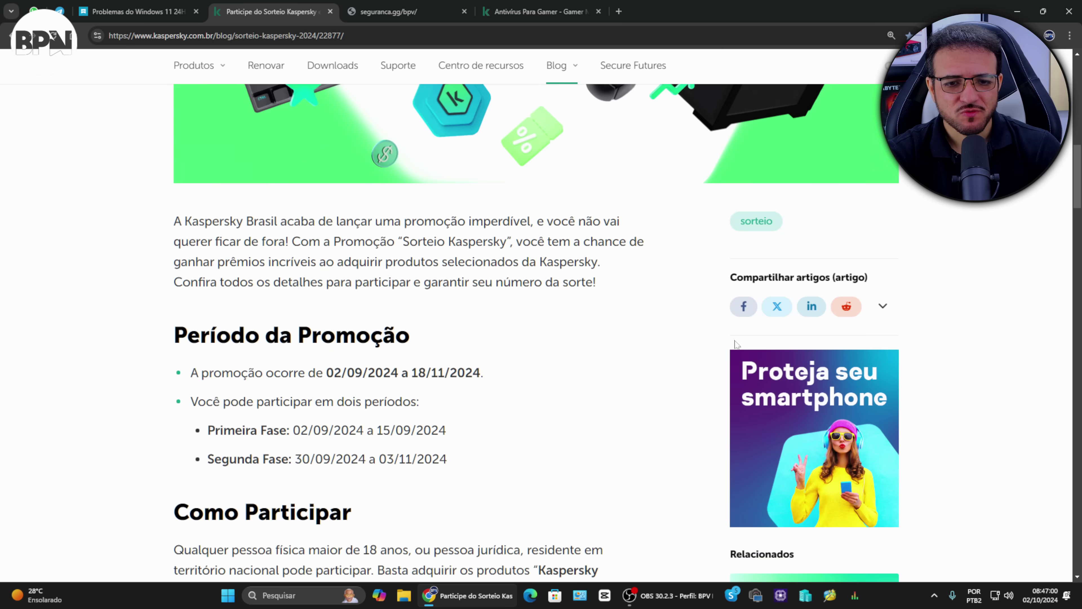
scroll(675, 335, "down", 4)
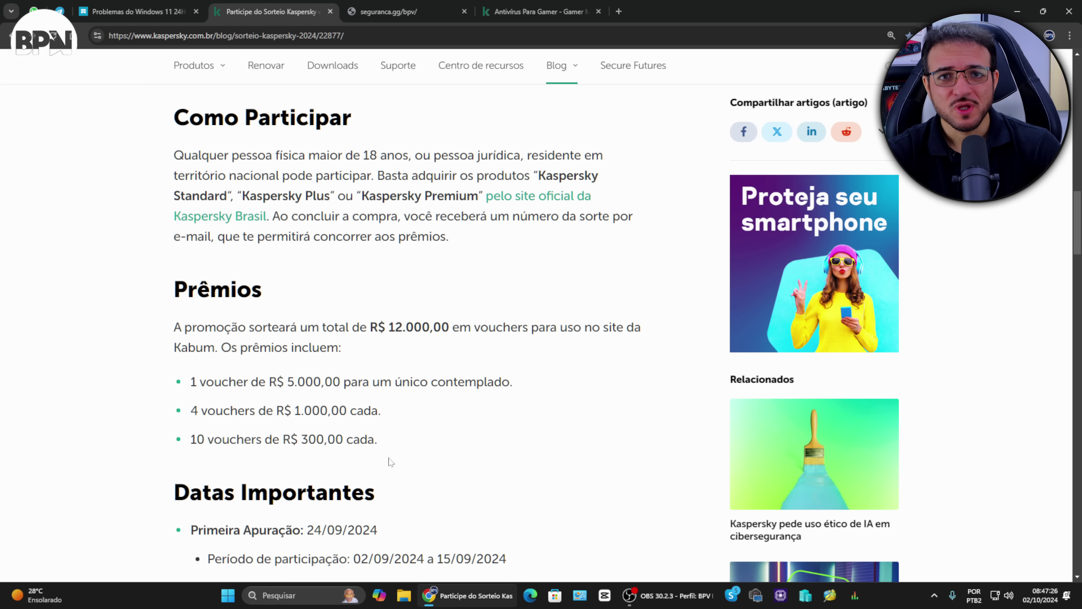
scroll(390, 462, "up", 10)
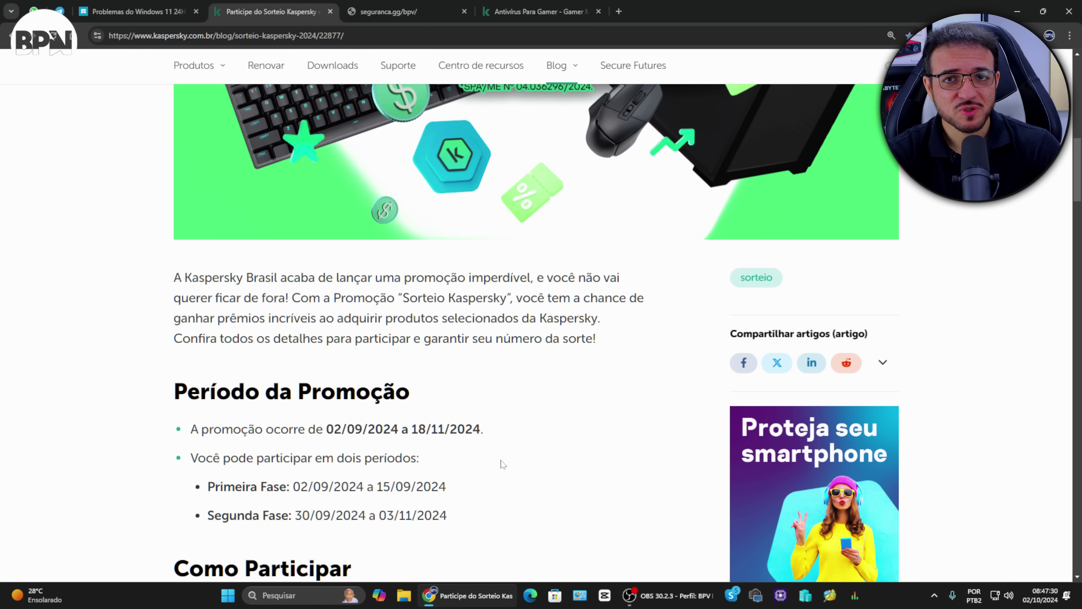
scroll(503, 465, "up", 4)
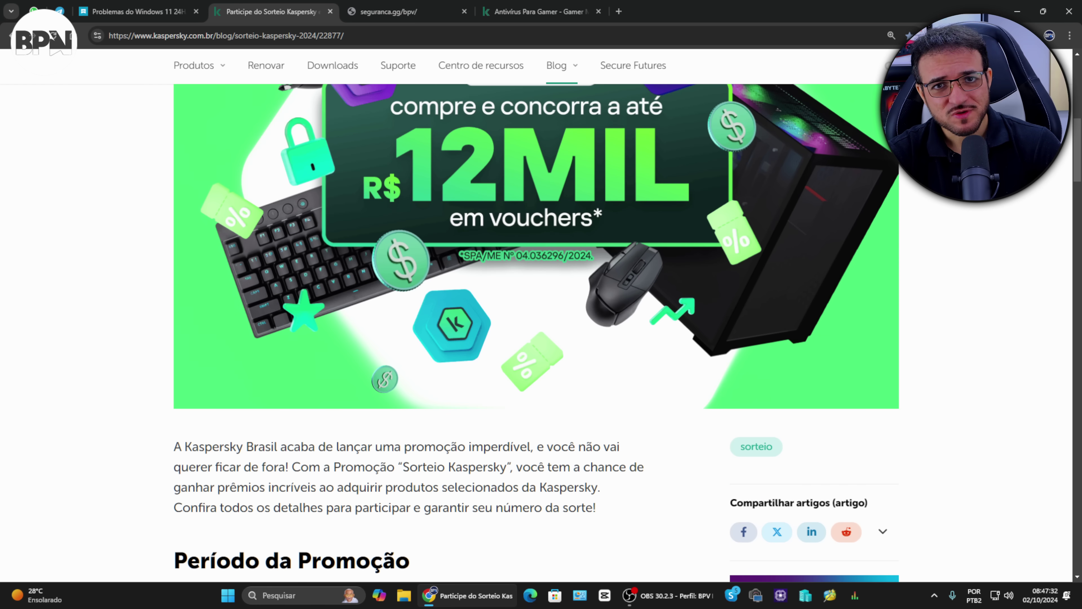
Go from the seguranca.gg/bpv coupon page to the Kaspersky offer and start buying Kaspersky Plus for 1 device, 1 year
left_click(417, 13)
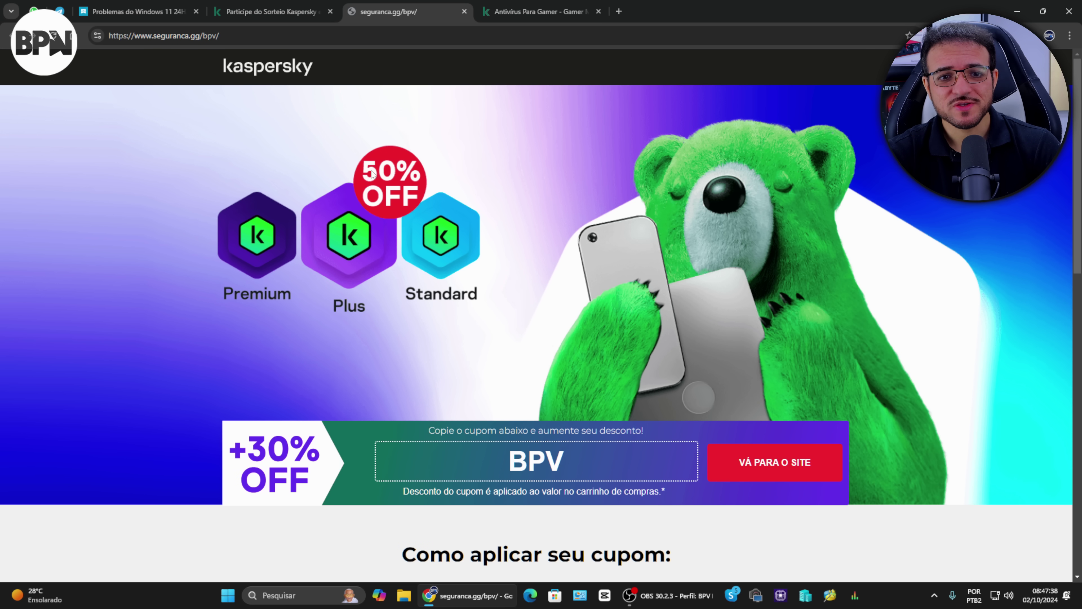
left_click(770, 466)
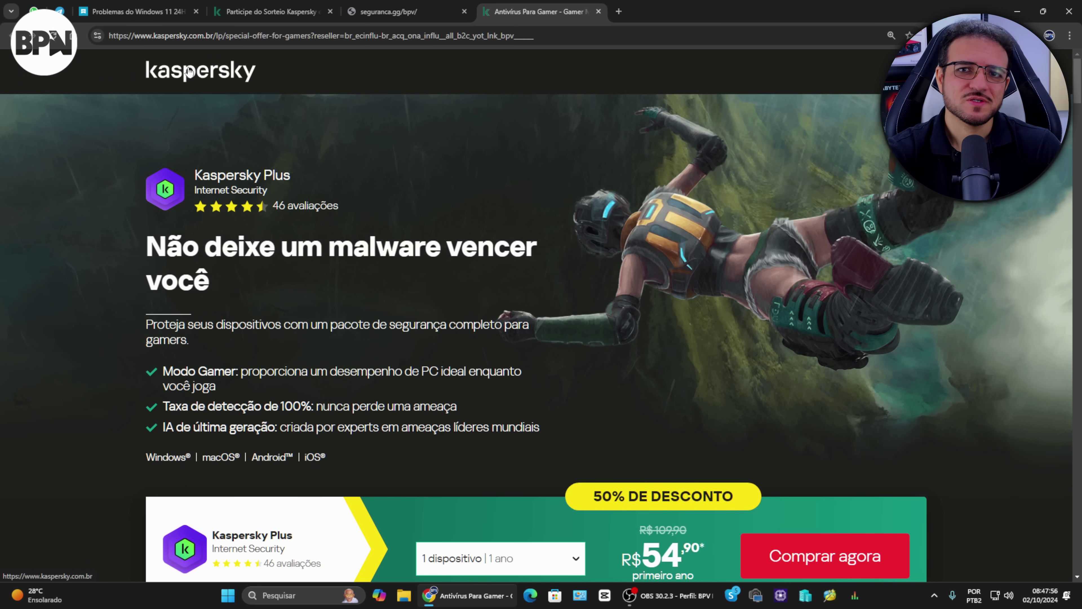
scroll(490, 328, "down", 4)
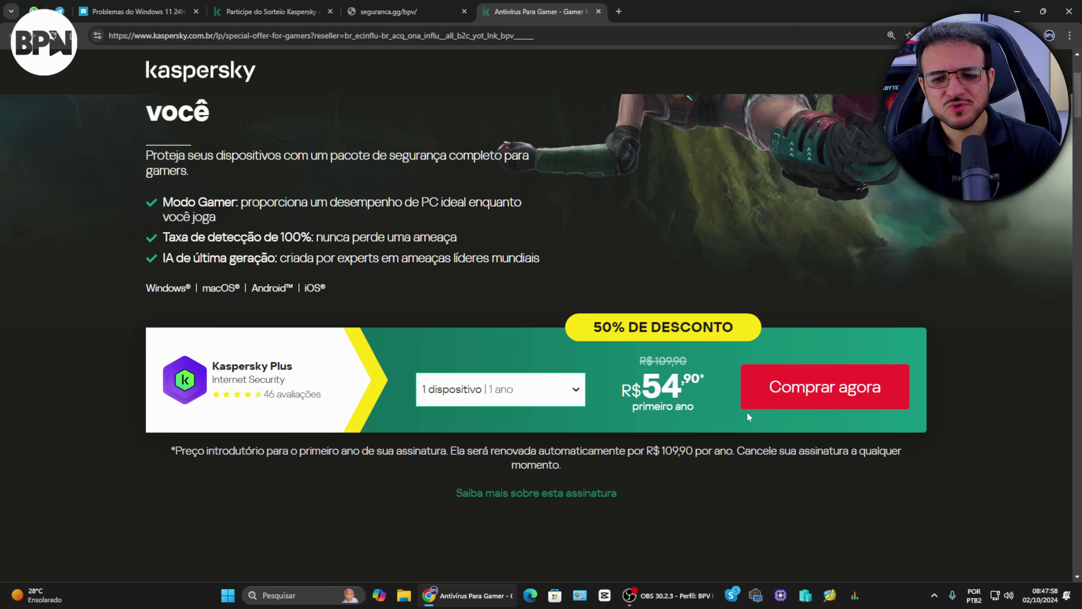
scroll(256, 198, "up", 4)
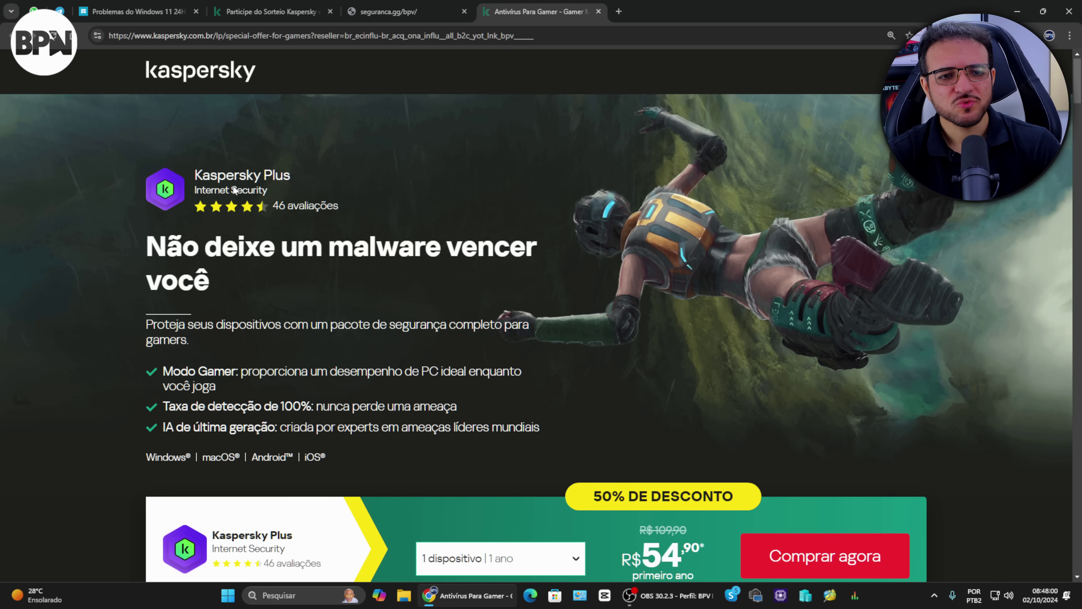
scroll(631, 329, "down", 3)
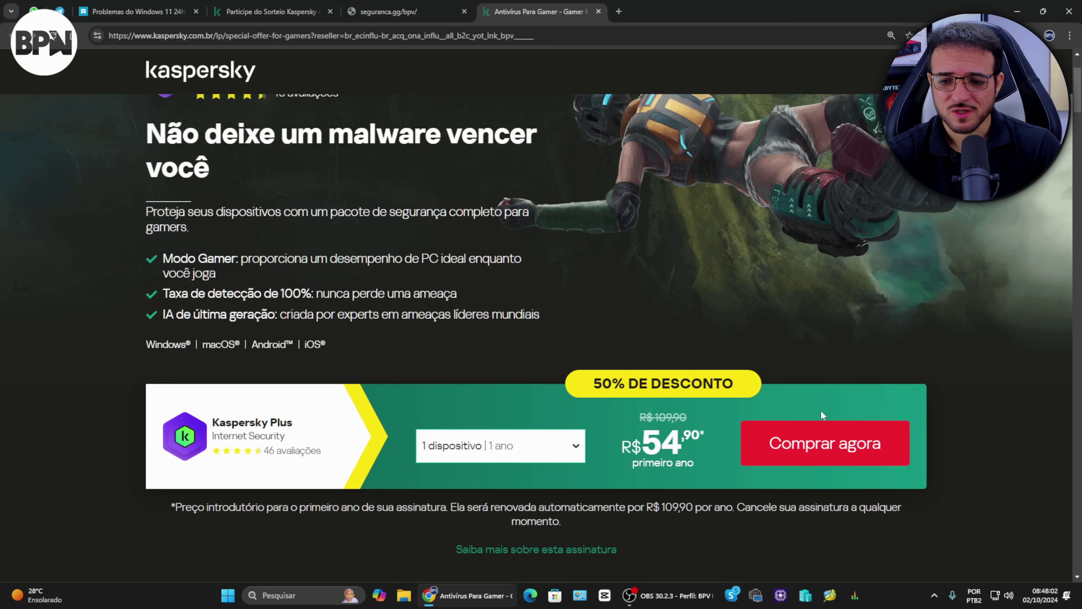
left_click(829, 451)
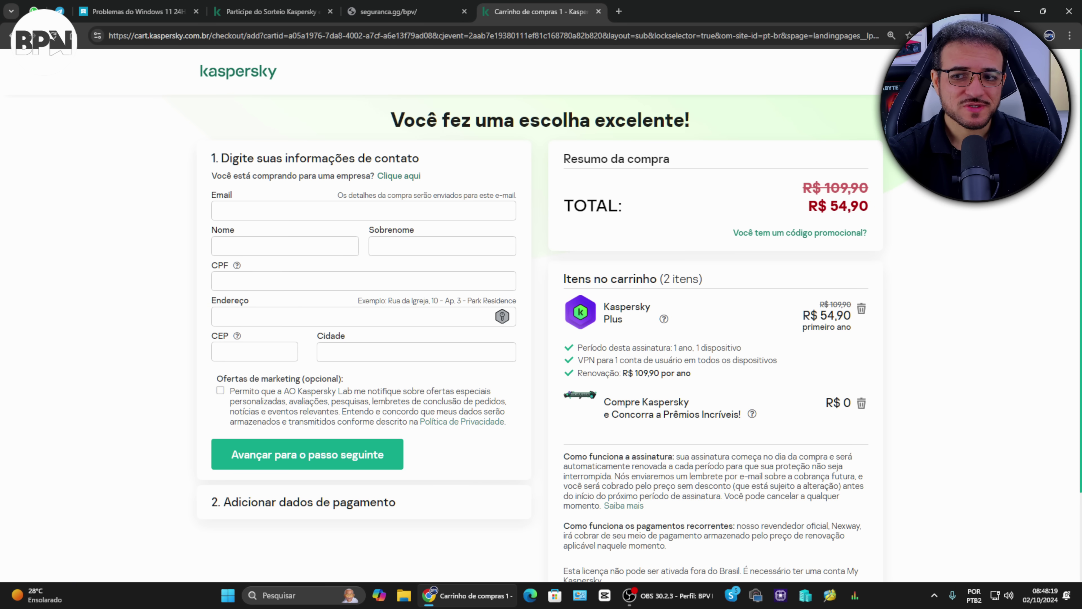
Apply the promotional code BPV to the Kaspersky Plus purchase in the shopping cart
left_click(795, 233)
left_click(673, 241)
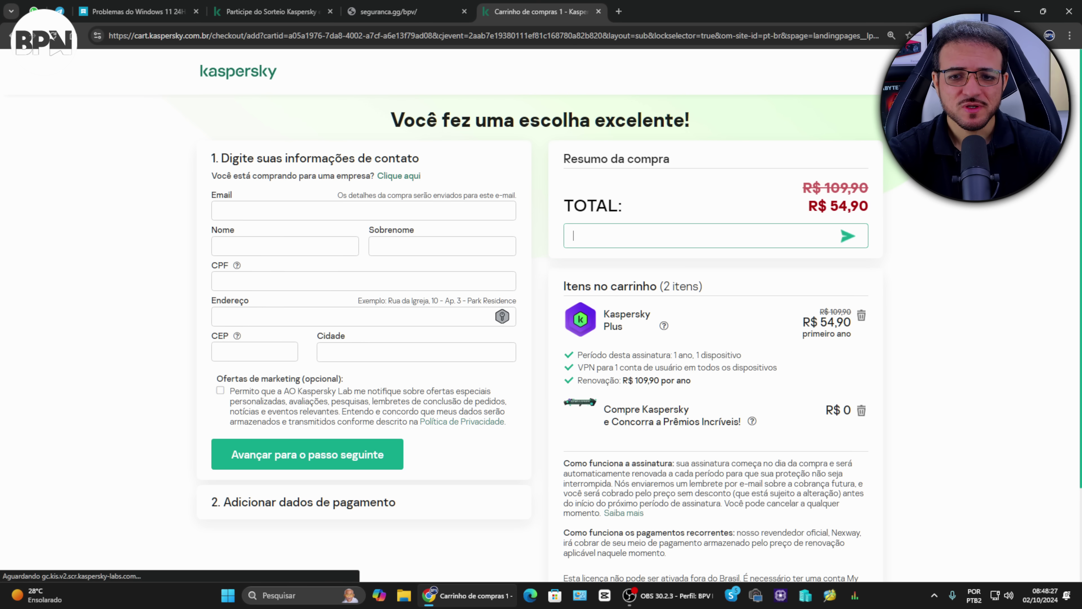
type("BPV")
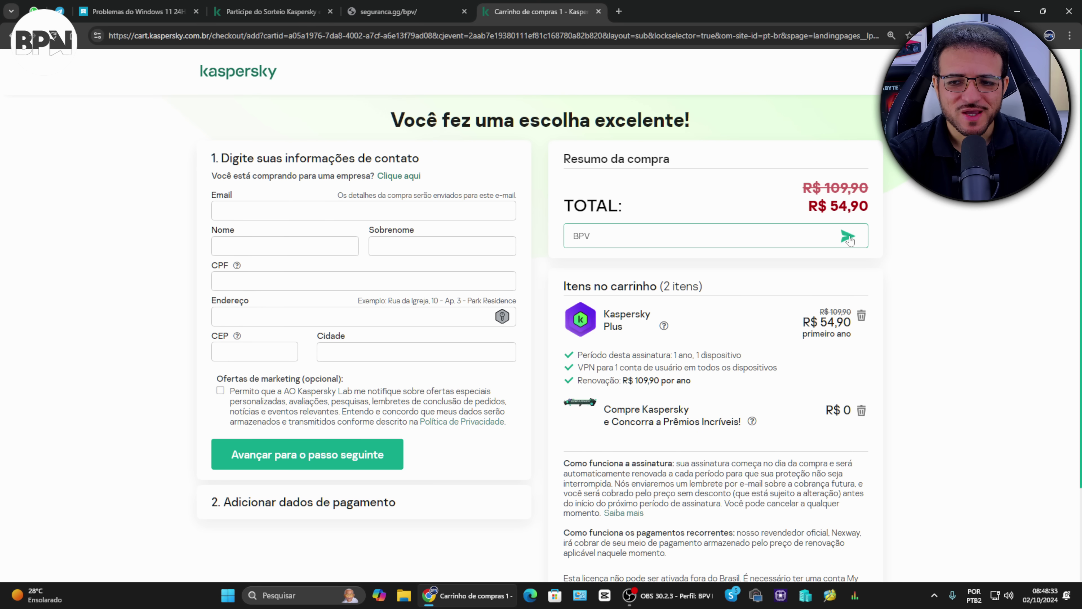
left_click(848, 237)
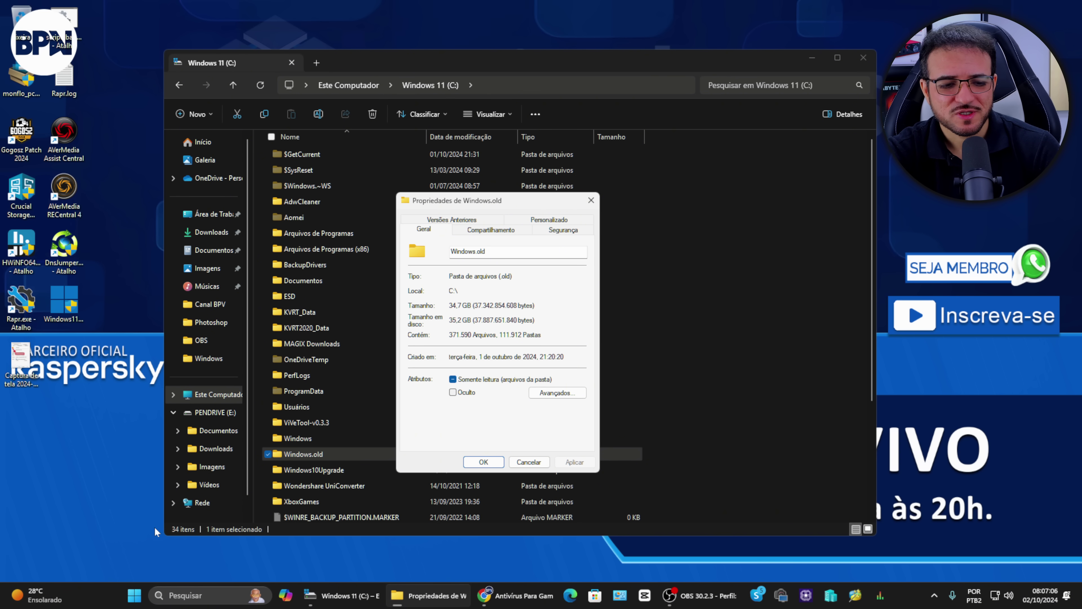
Open the Recuperação page of the Sistema settings in Windows to view the recovery options
left_click(133, 596)
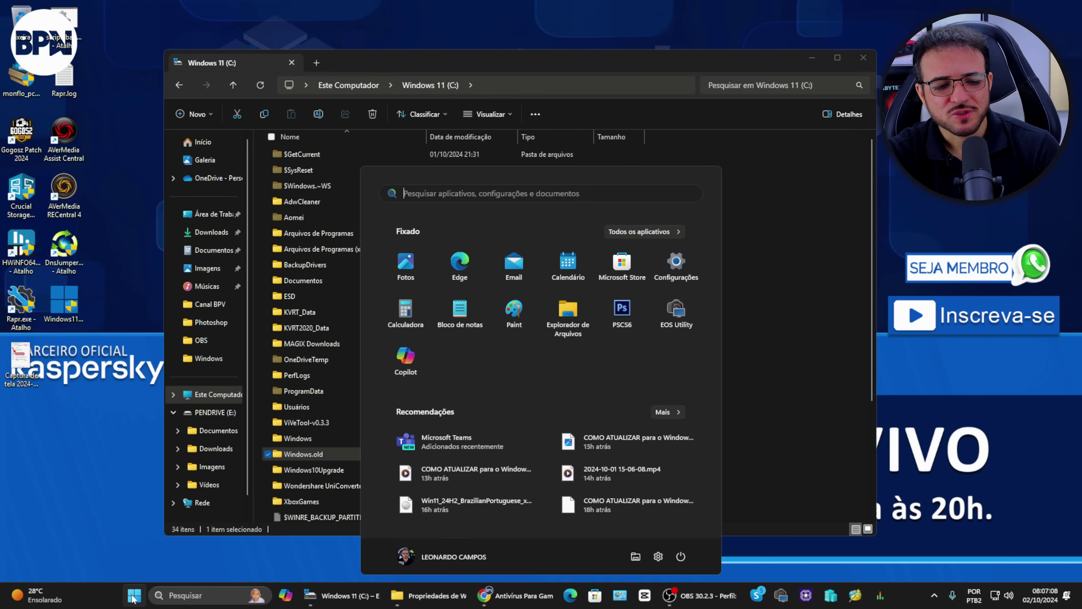
left_click(686, 265)
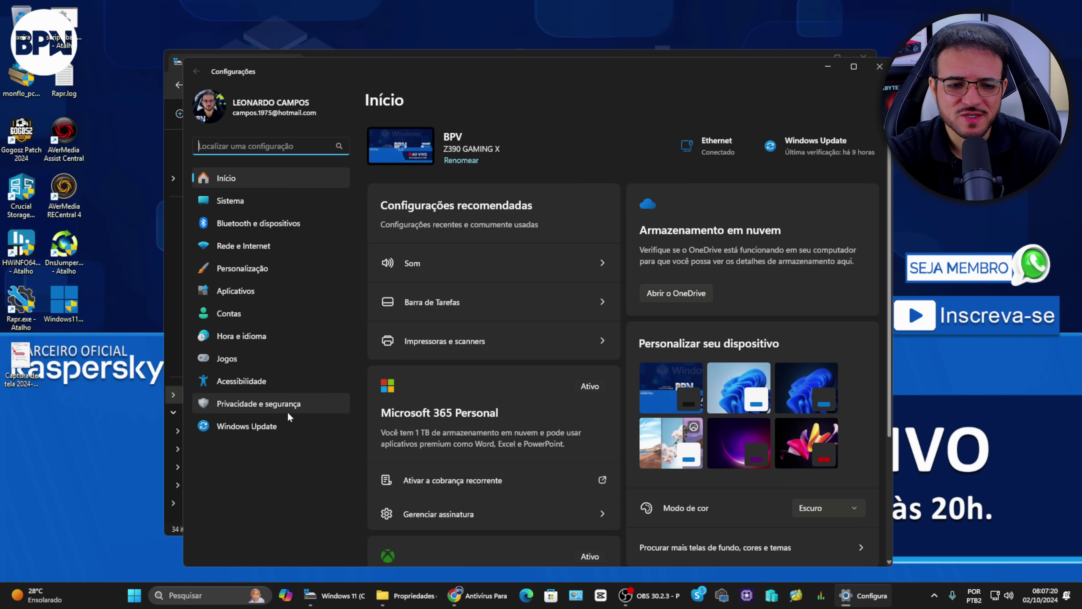
left_click(277, 198)
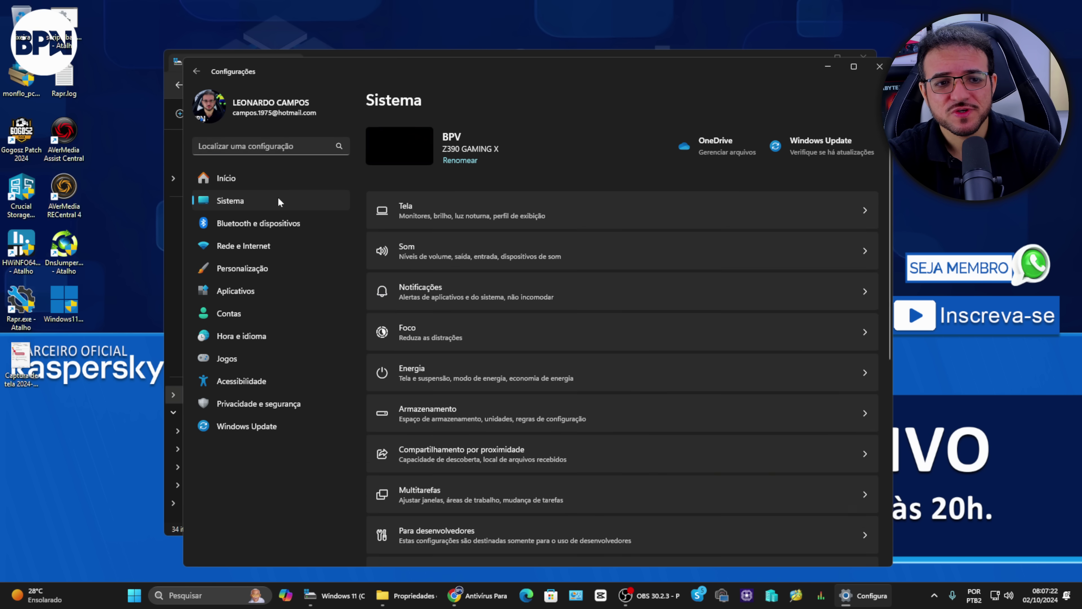
scroll(611, 369, "down", 3)
scroll(611, 371, "down", 3)
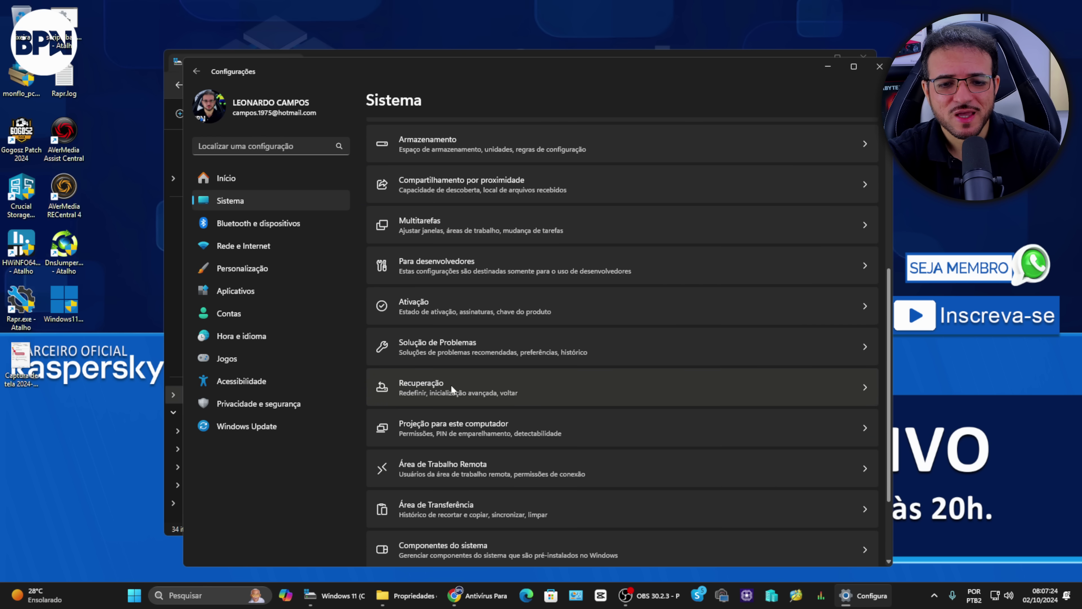
left_click(465, 383)
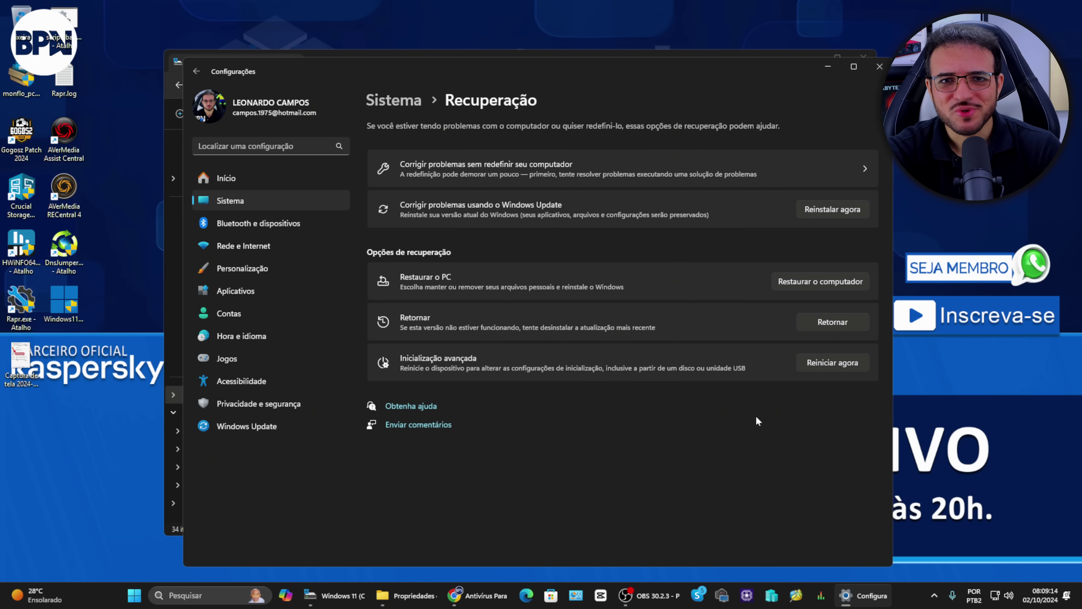
Minimize the Windows settings, then close the Windows.old properties and the C: drive window
left_click(829, 68)
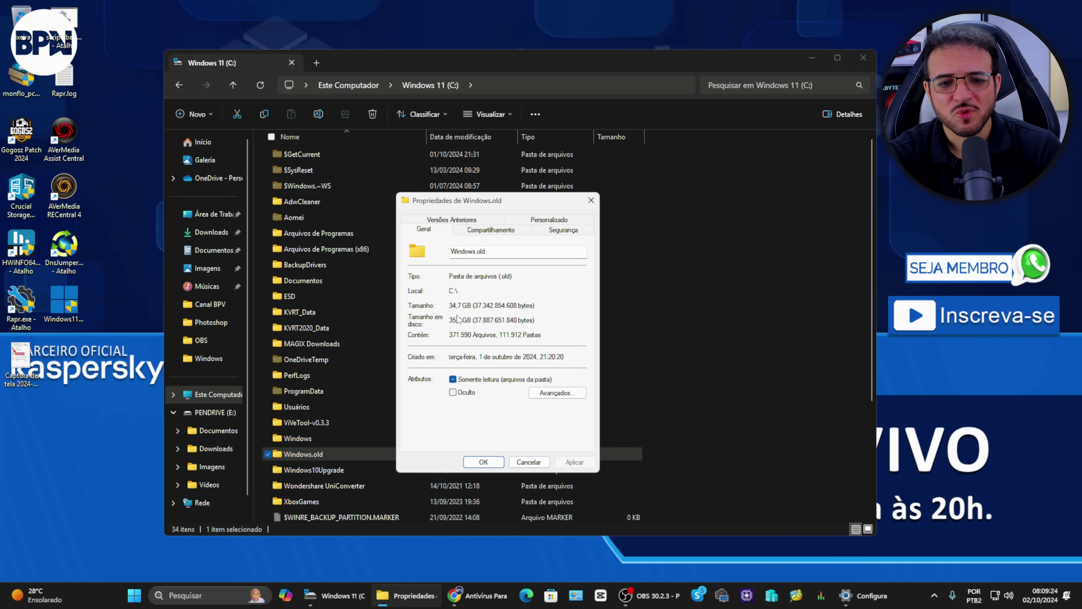
left_click(590, 199)
left_click(864, 58)
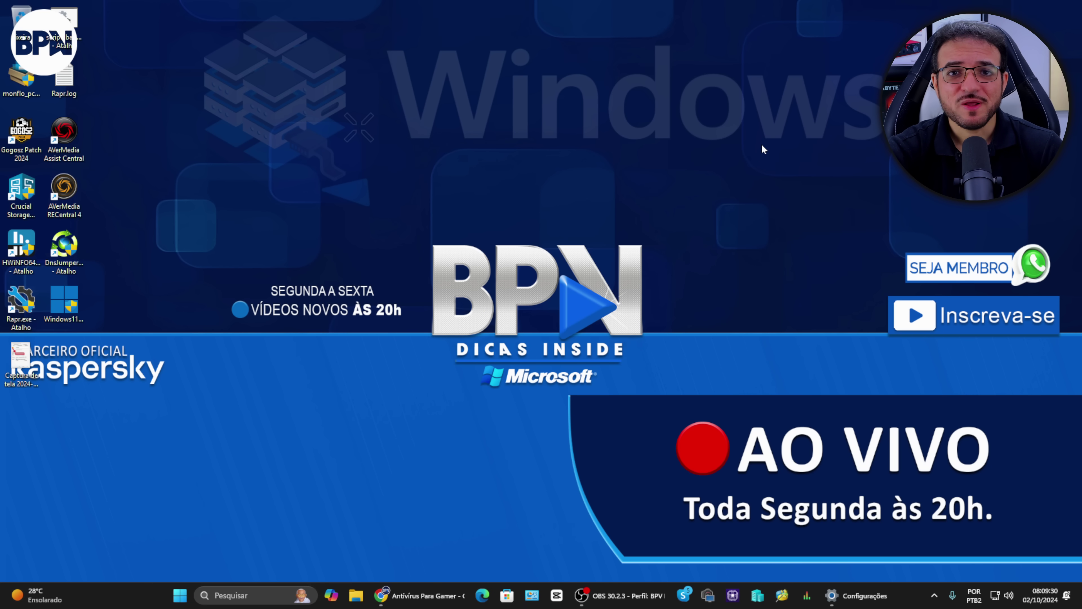
Reopen File Explorer, go to the Windows 11 (C:) drive and select the Windows.old folder
left_click(354, 596)
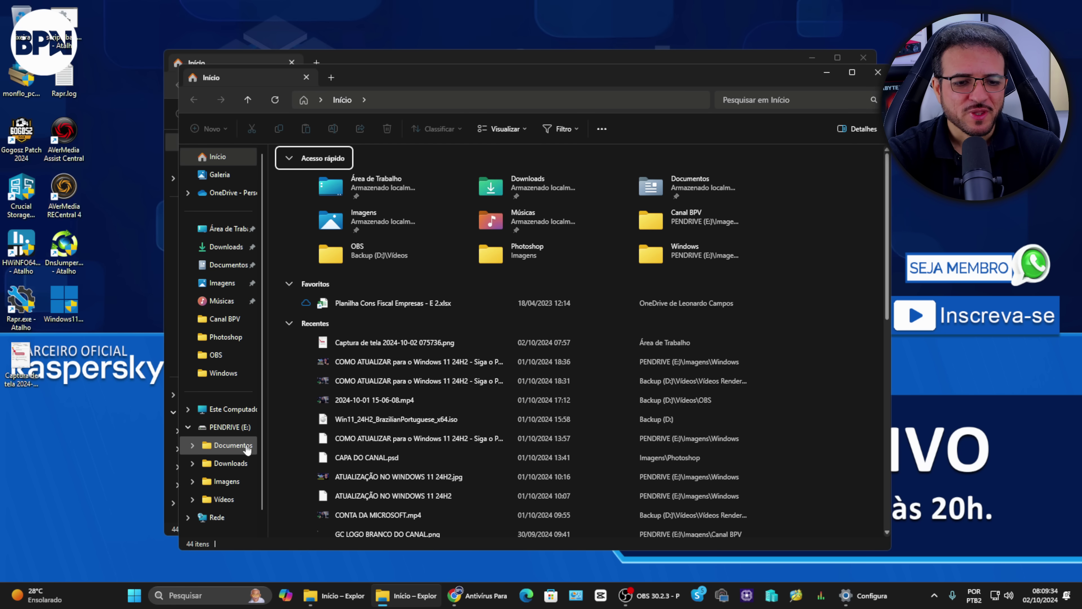
left_click(249, 411)
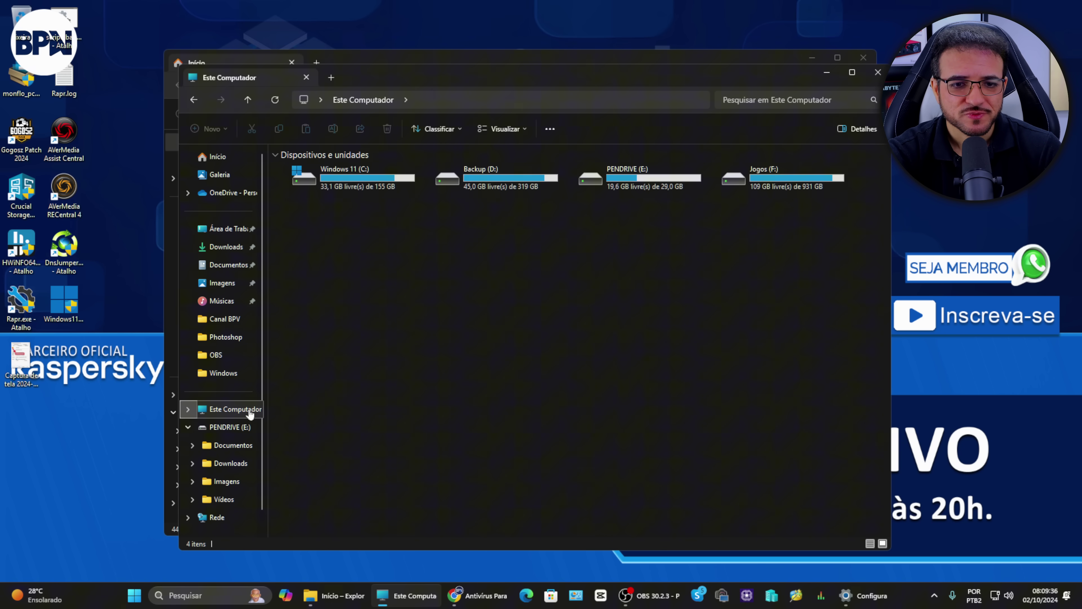
double_click(371, 179)
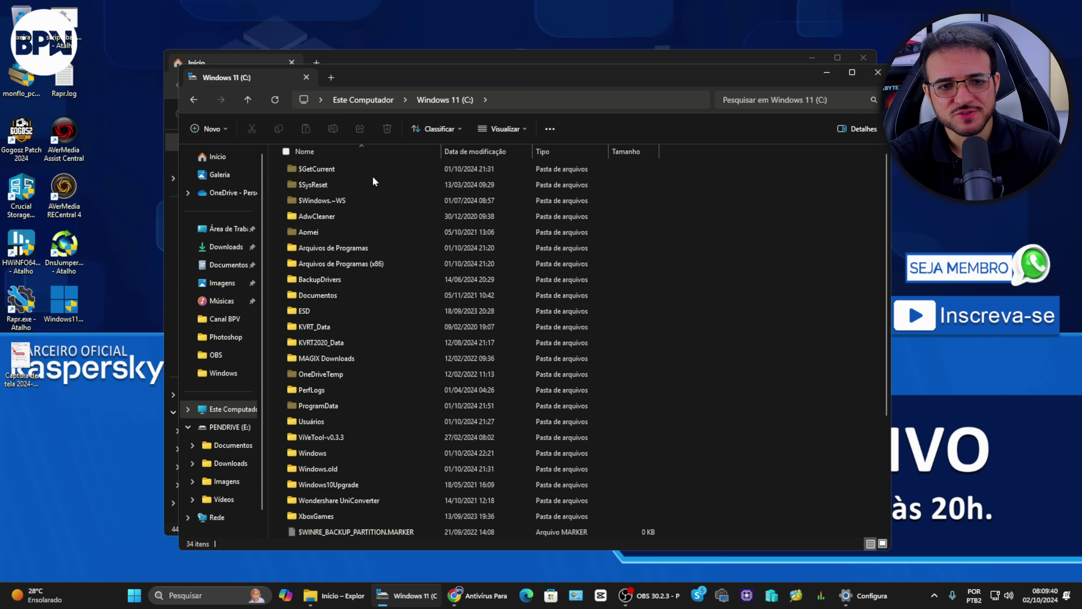
left_click(340, 467)
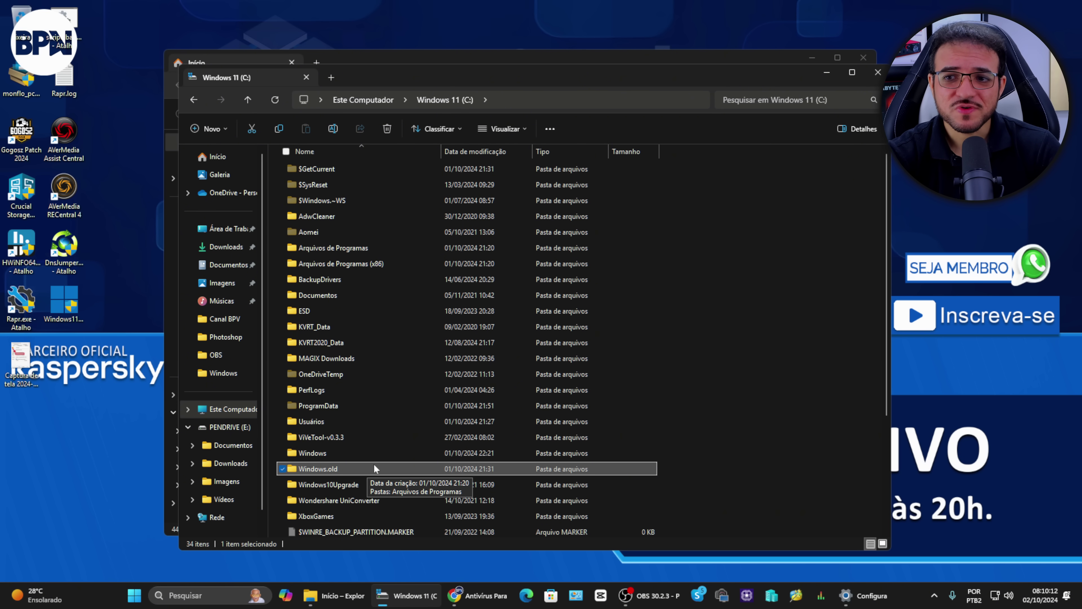
Close both File Explorer windows, then search Windows for "limpe" and run Limpeza de Disco as administrator
left_click(877, 73)
left_click(865, 58)
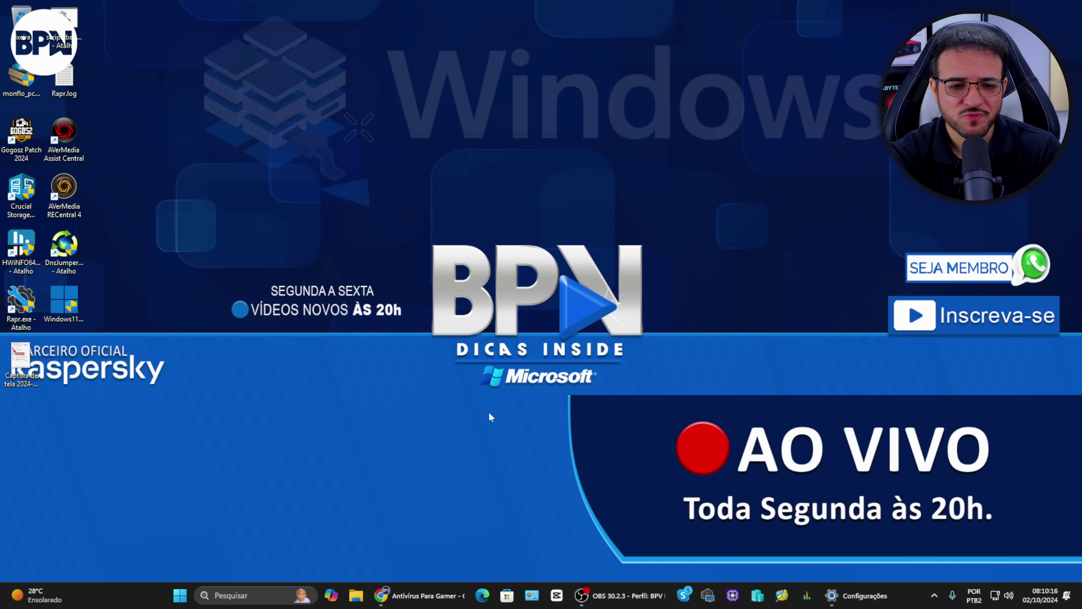
left_click(241, 596)
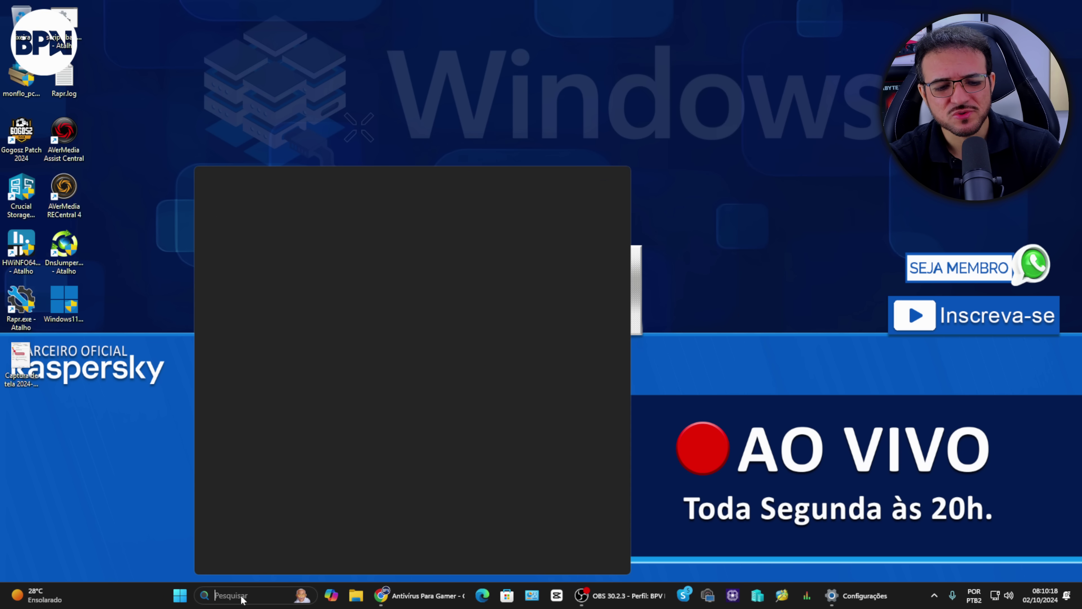
type("limpe")
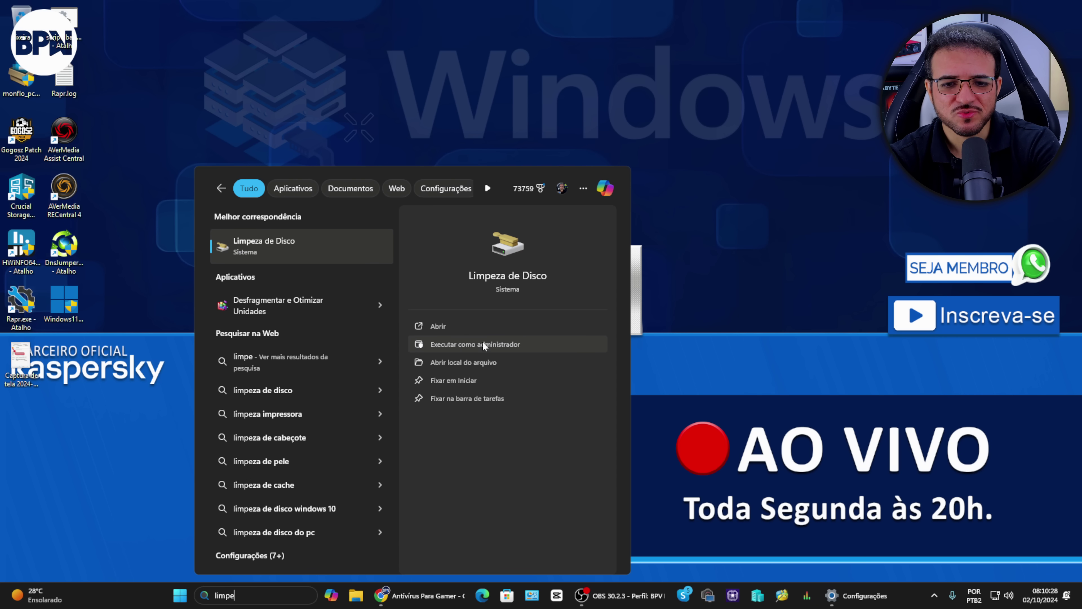
right_click(332, 249)
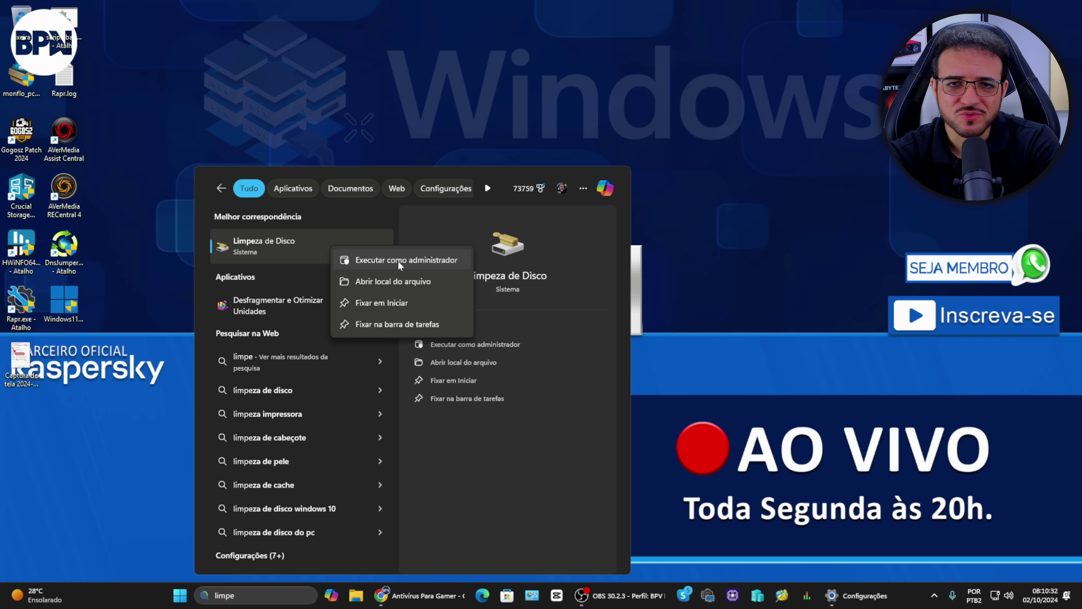
left_click(428, 261)
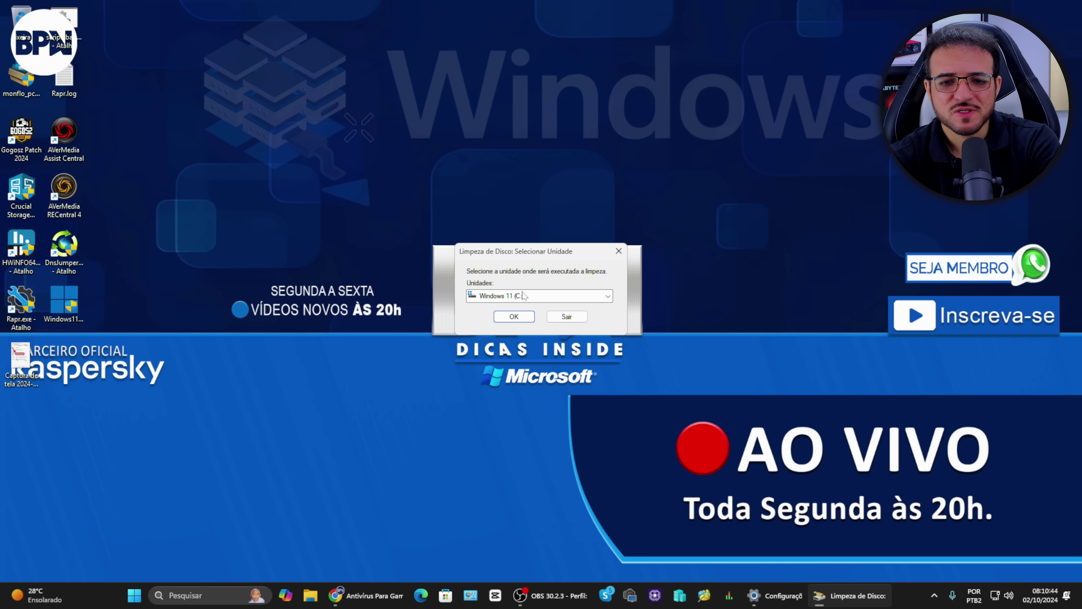
Choose the Windows 11 (C:) drive for Limpeza de Disco and start its analysis
left_click(608, 296)
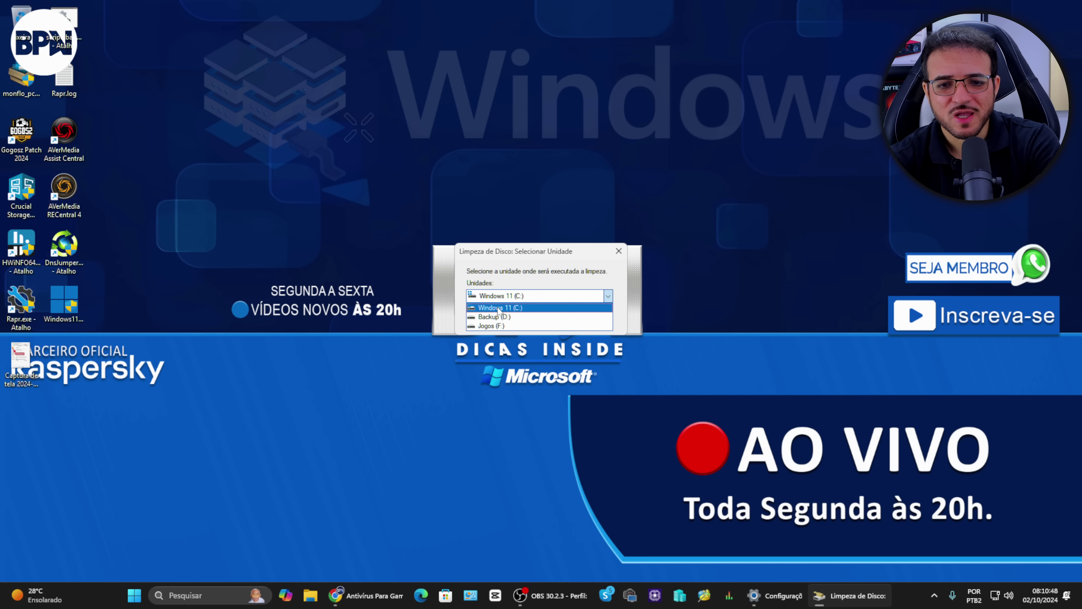
left_click(546, 297)
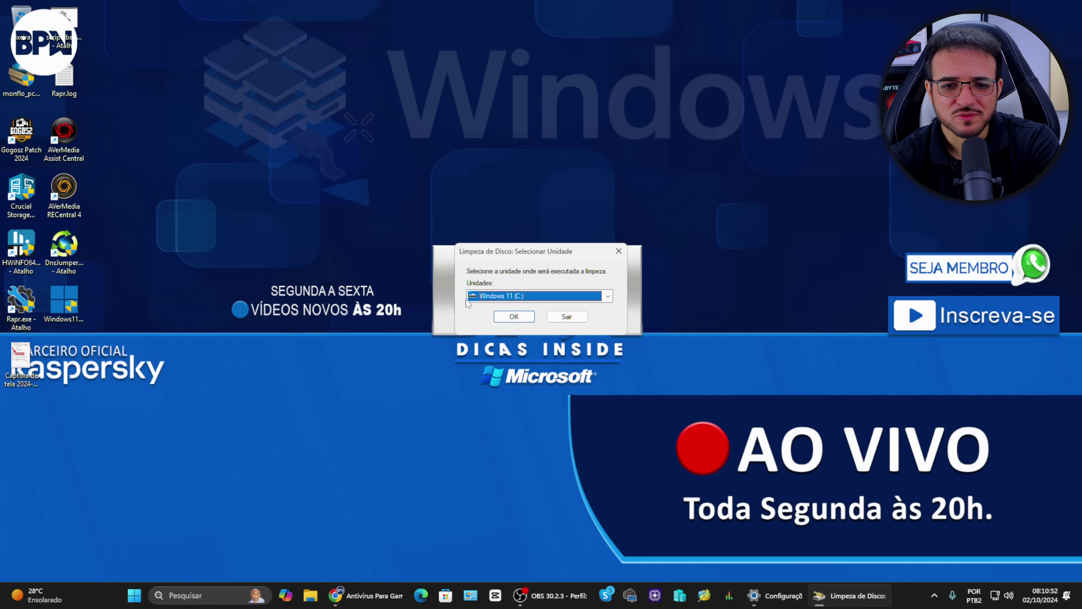
left_click(613, 299)
left_click(616, 281)
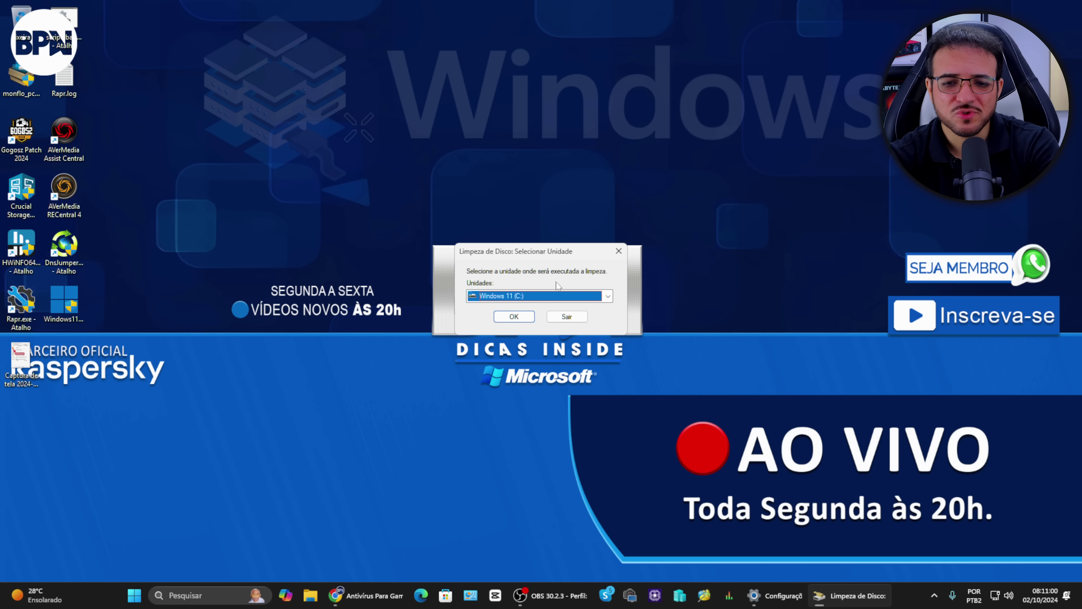
left_click(523, 319)
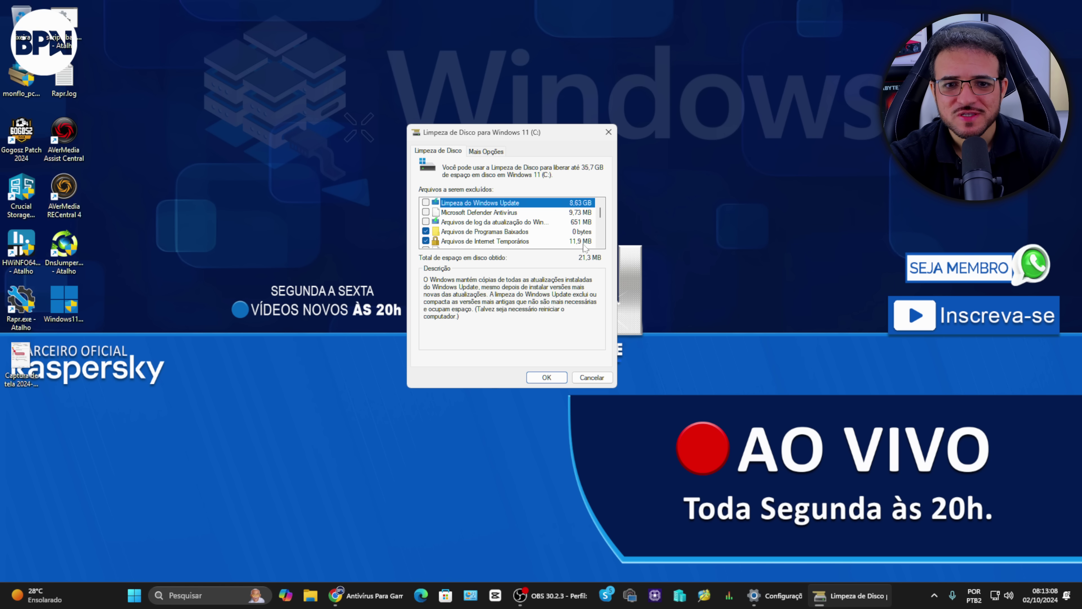
Delete all system restore points and shadow copies except the most recent restore point
left_click(495, 152)
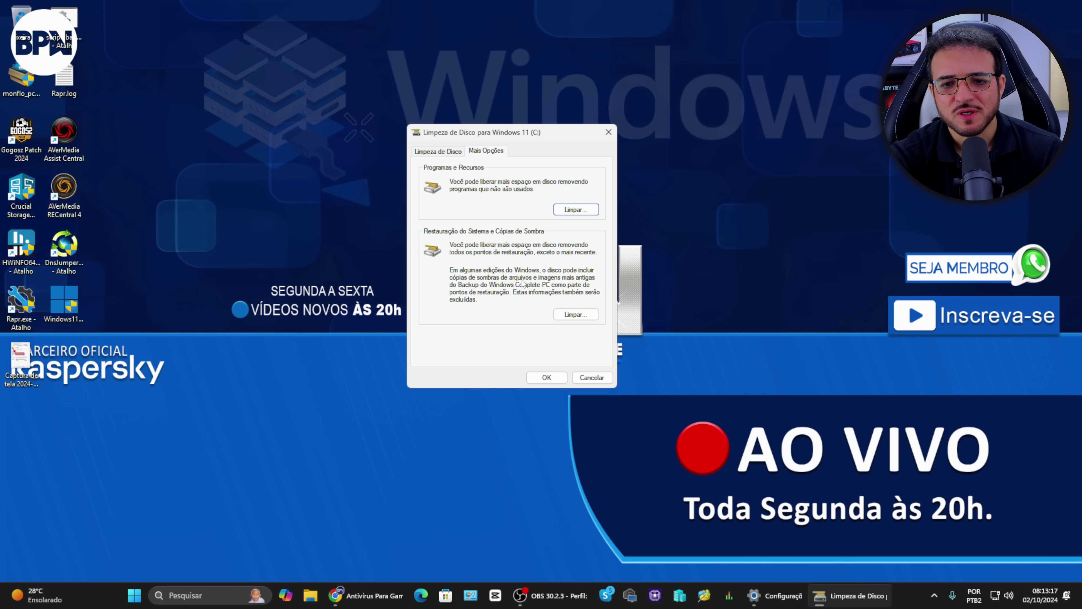
left_click(581, 315)
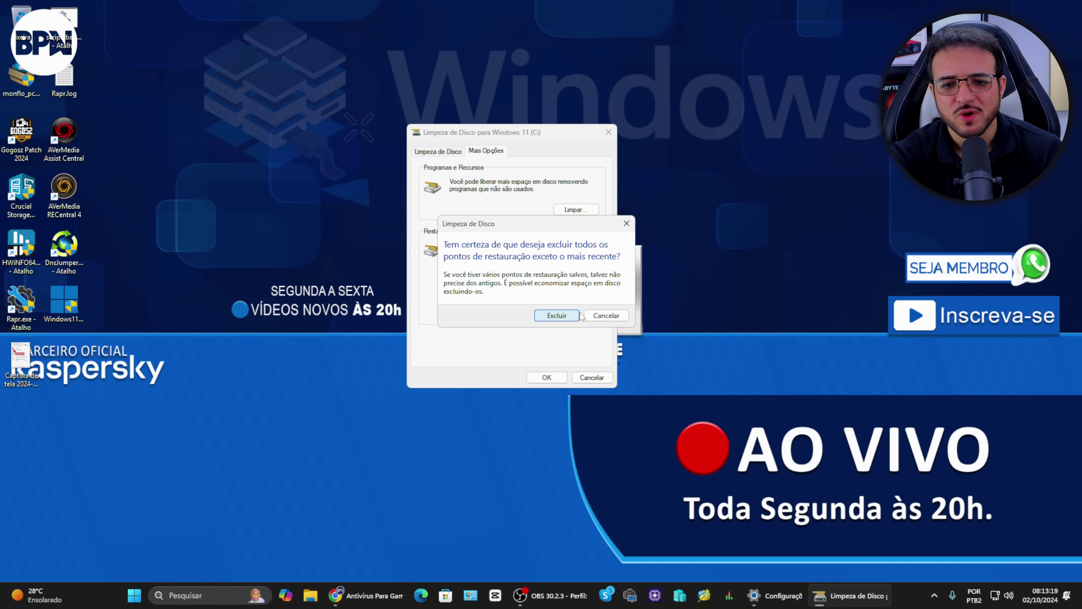
left_click(560, 316)
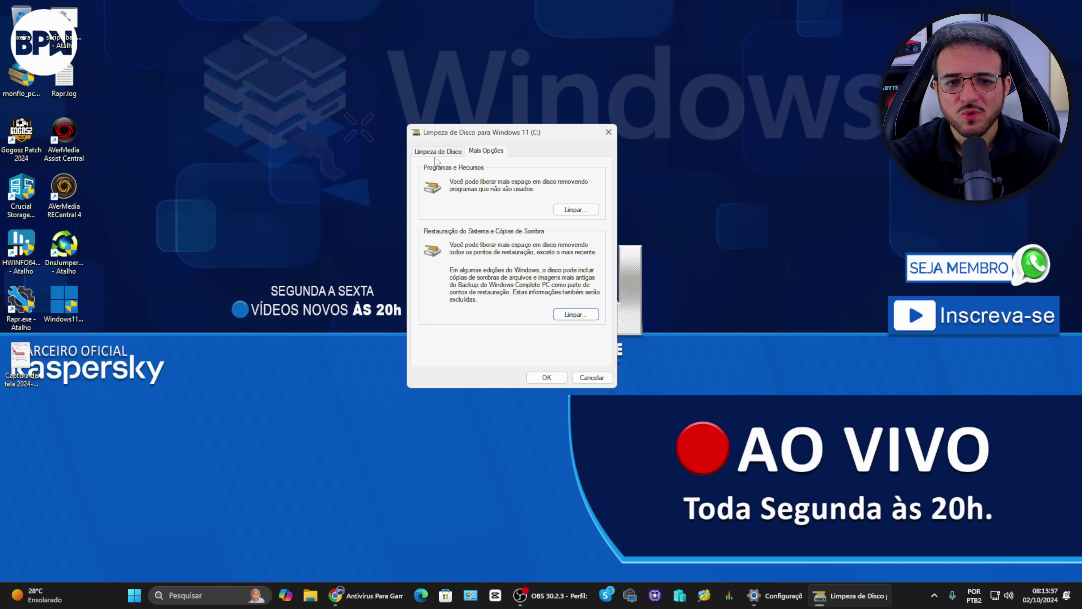
Mark Limpeza do Windows Update, Instalação(ões) anterior(es) do Windows and Lixeira in the list of files for deletion
left_click(444, 153)
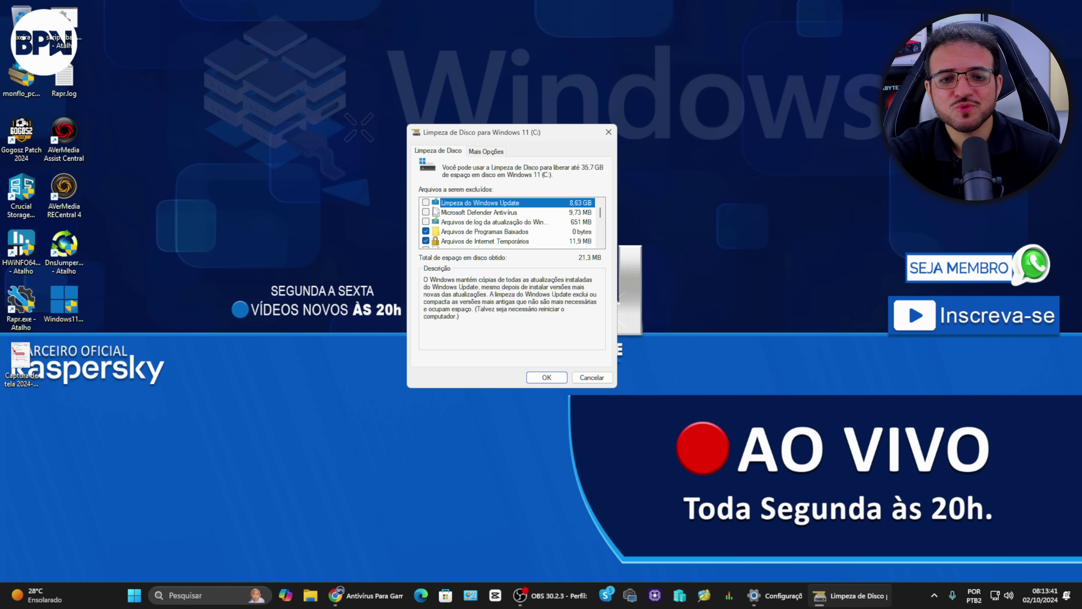
left_click(425, 203)
scroll(429, 211, "down", 2)
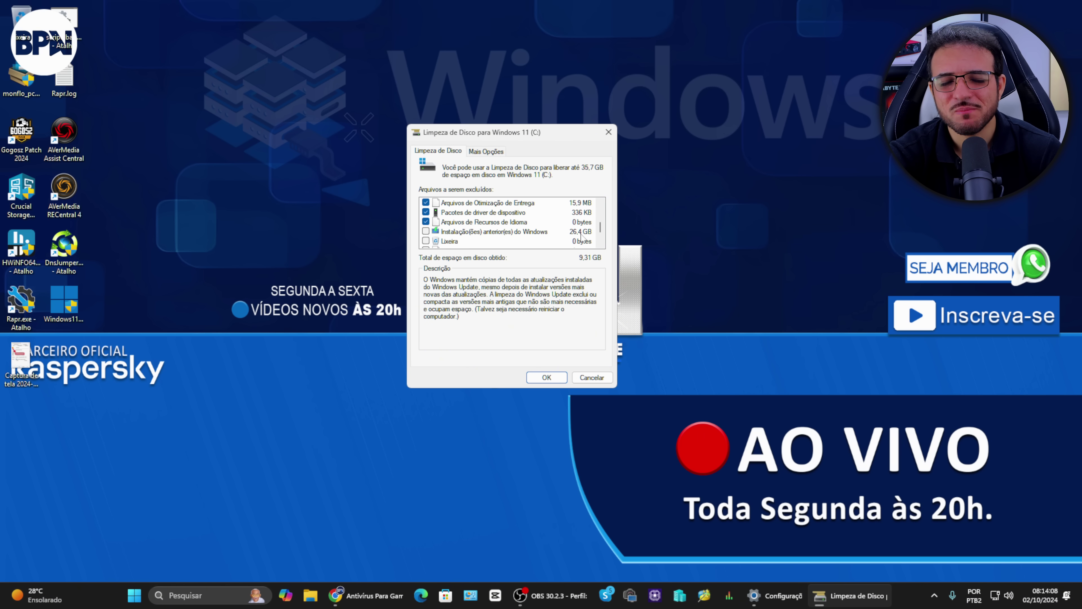
left_click(426, 231)
left_click(426, 241)
scroll(520, 213, "down", 1)
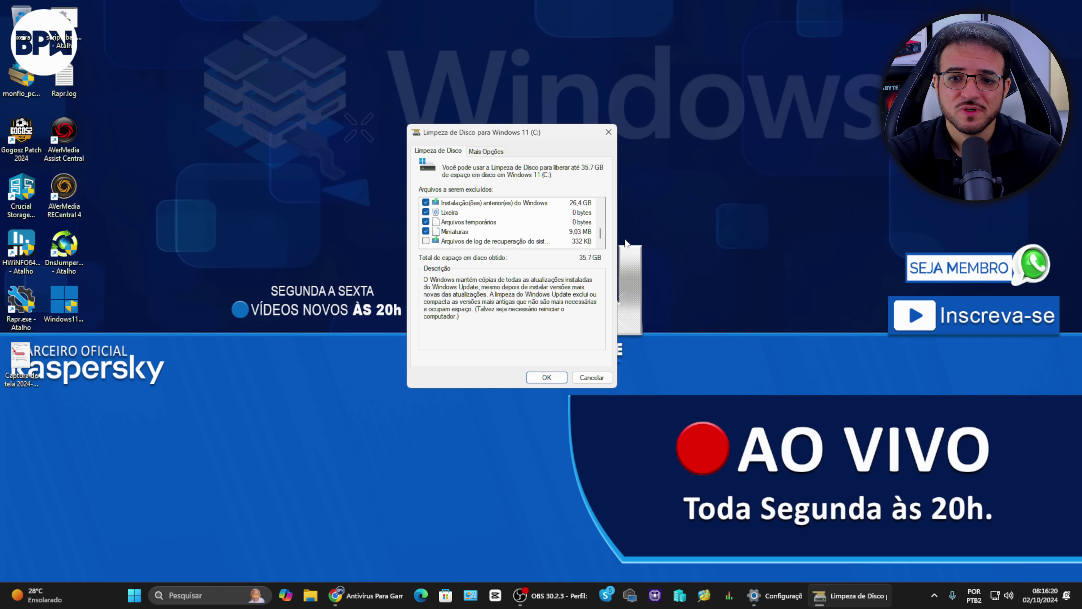
Unmark Instalação(ões) anterior(es) do Windows in the cleanup list and mark it again
left_click_drag(602, 236, 603, 232)
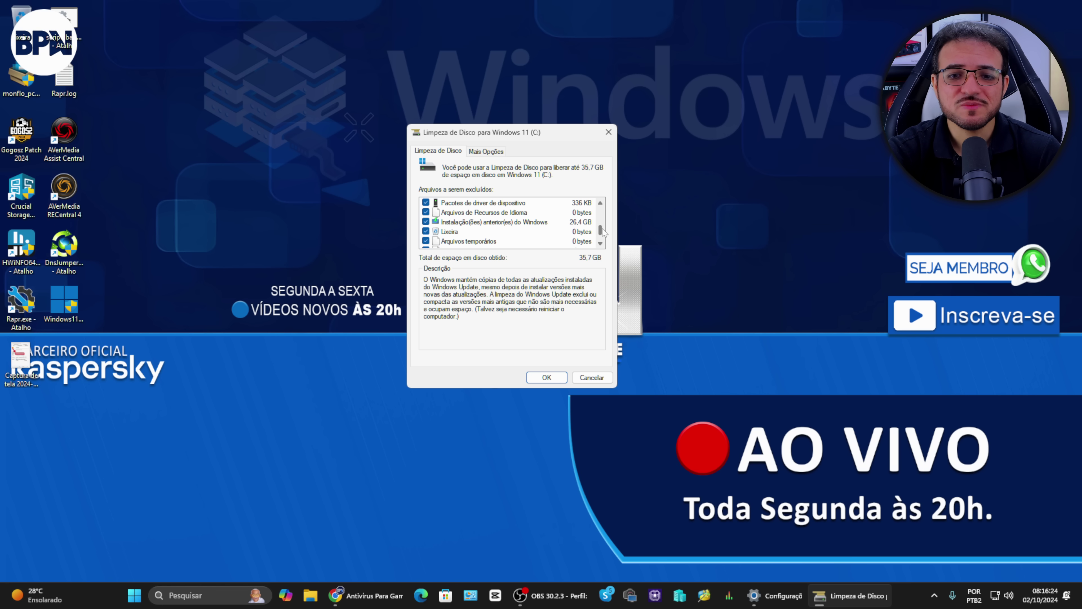
left_click_drag(603, 231, 605, 231)
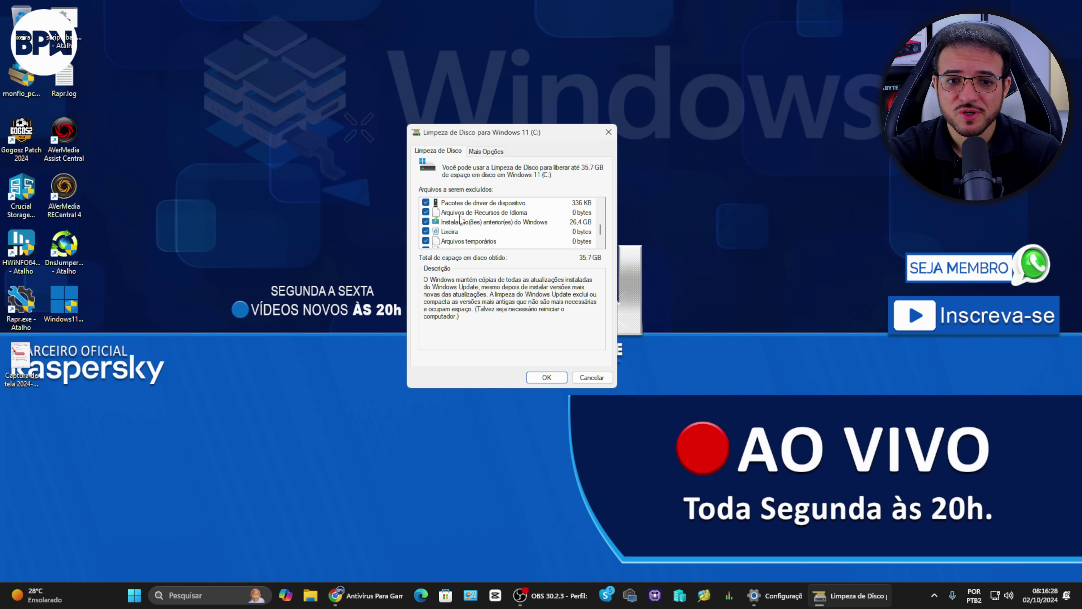
left_click(426, 222)
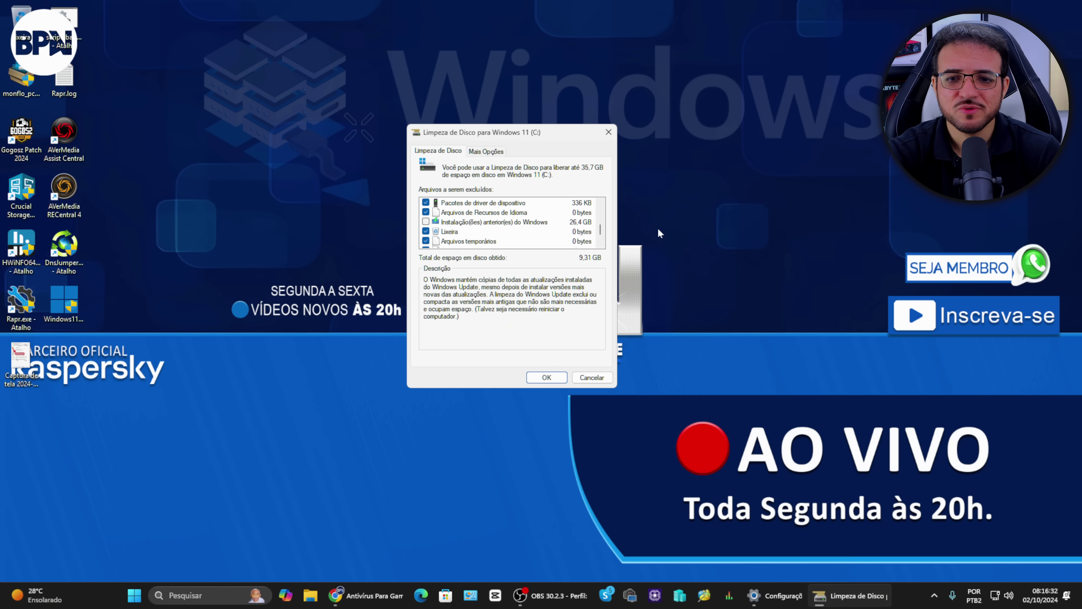
left_click(426, 222)
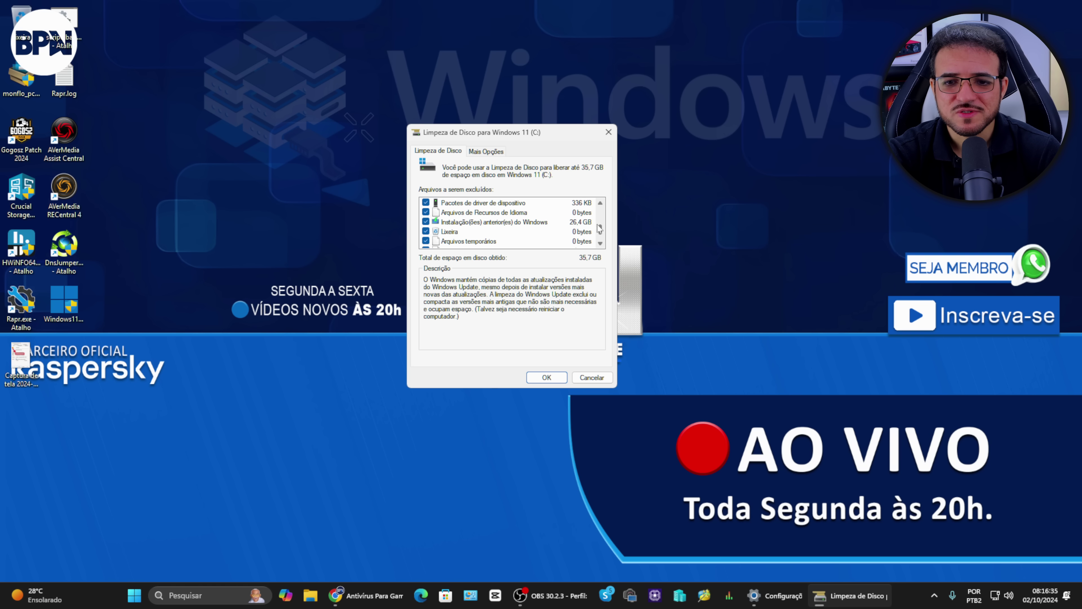
left_click_drag(600, 231, 602, 235)
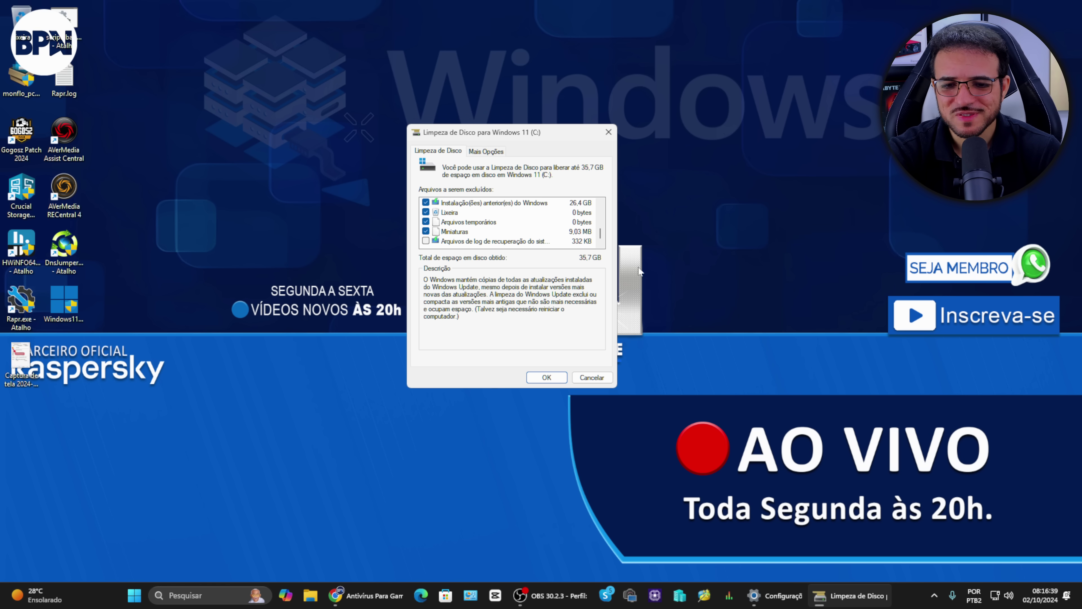
Run the cleanup of the marked files, confirming their permanent deletion and the removal of the previous Windows installations
left_click(546, 378)
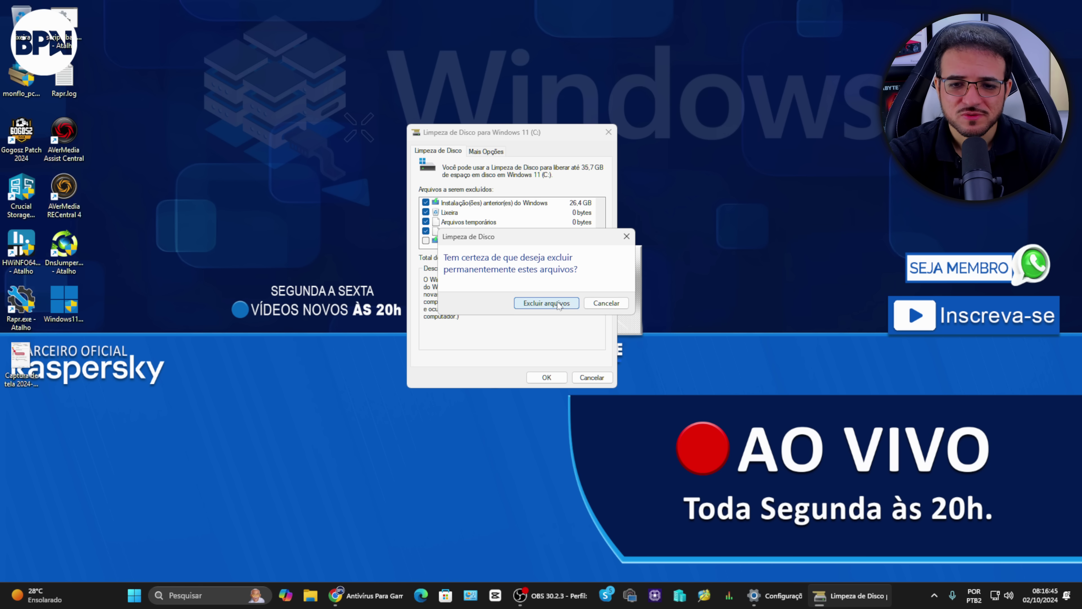
left_click(547, 302)
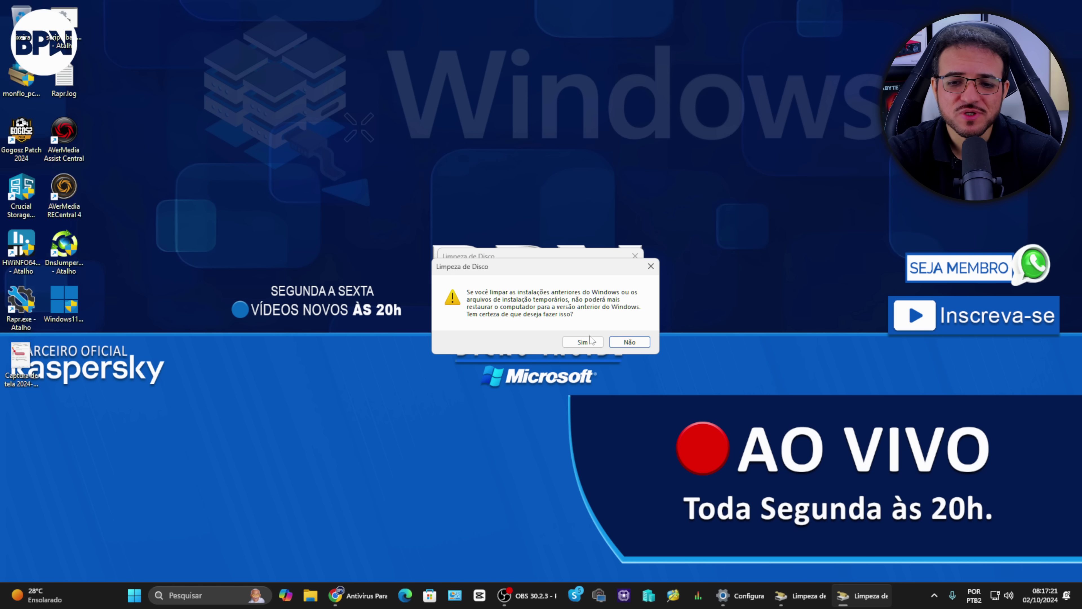
left_click(584, 343)
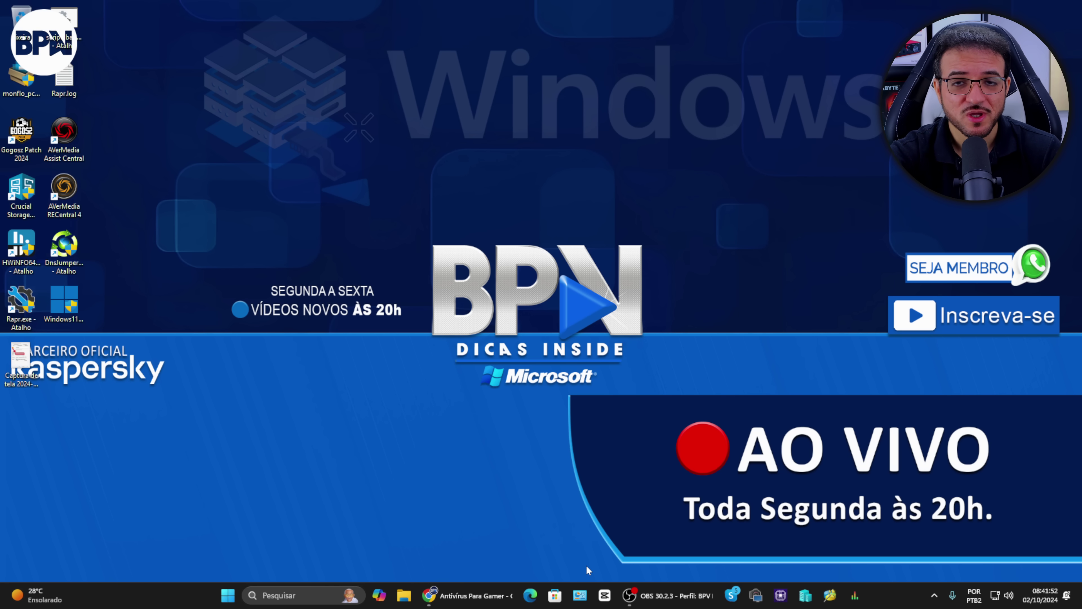
Check the free space of the Windows 11 (C:) drive in Este Computador, then close File Explorer
left_click(403, 601)
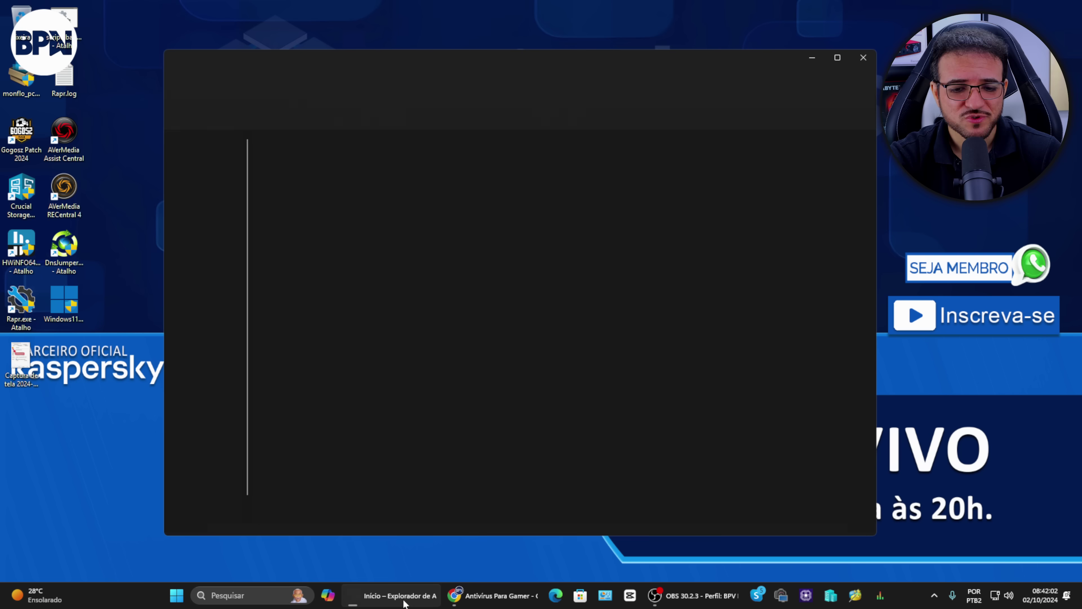
left_click(234, 396)
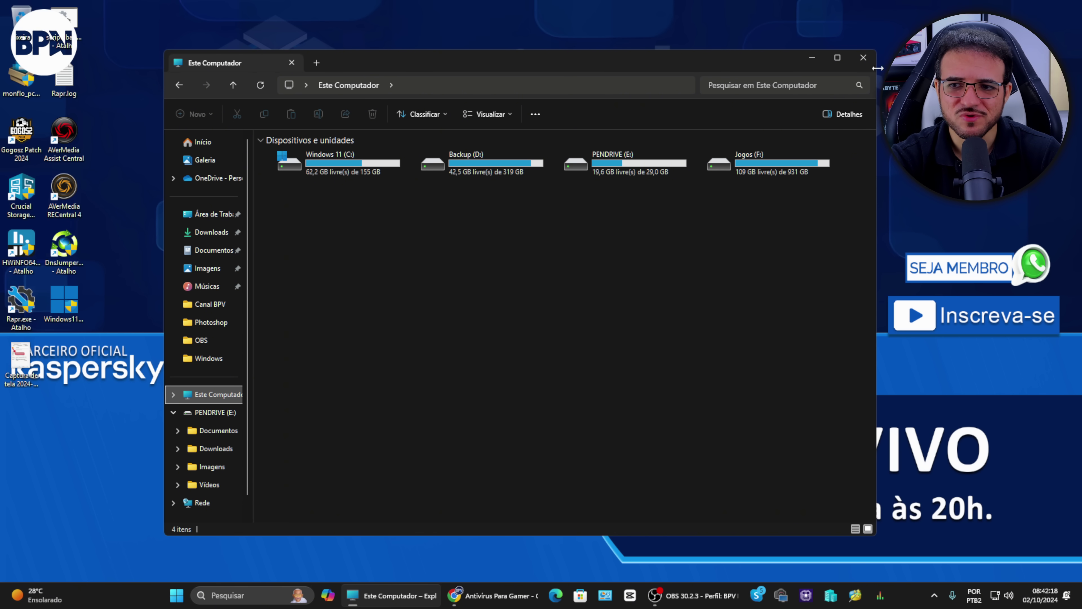
left_click(863, 57)
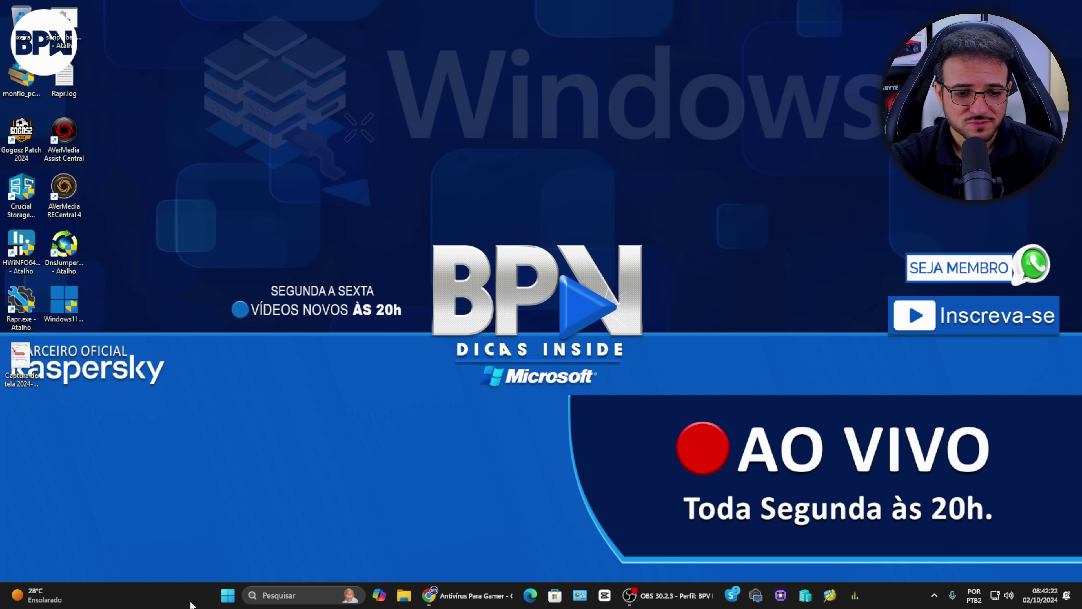
Check the Retornar option on the Recuperação page of the Sistema settings, then close the settings
left_click(227, 597)
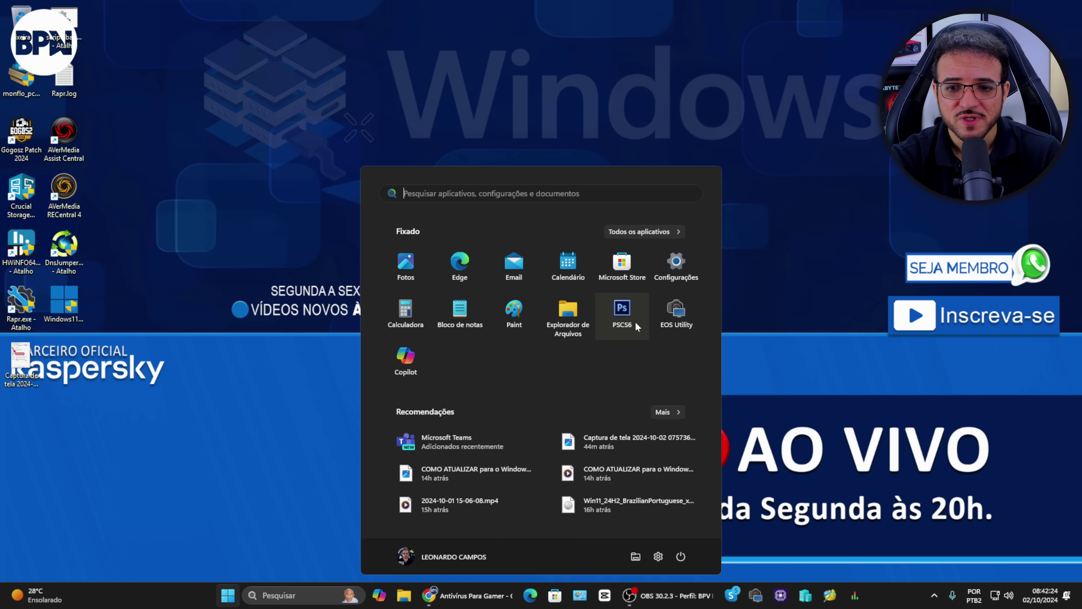
left_click(688, 262)
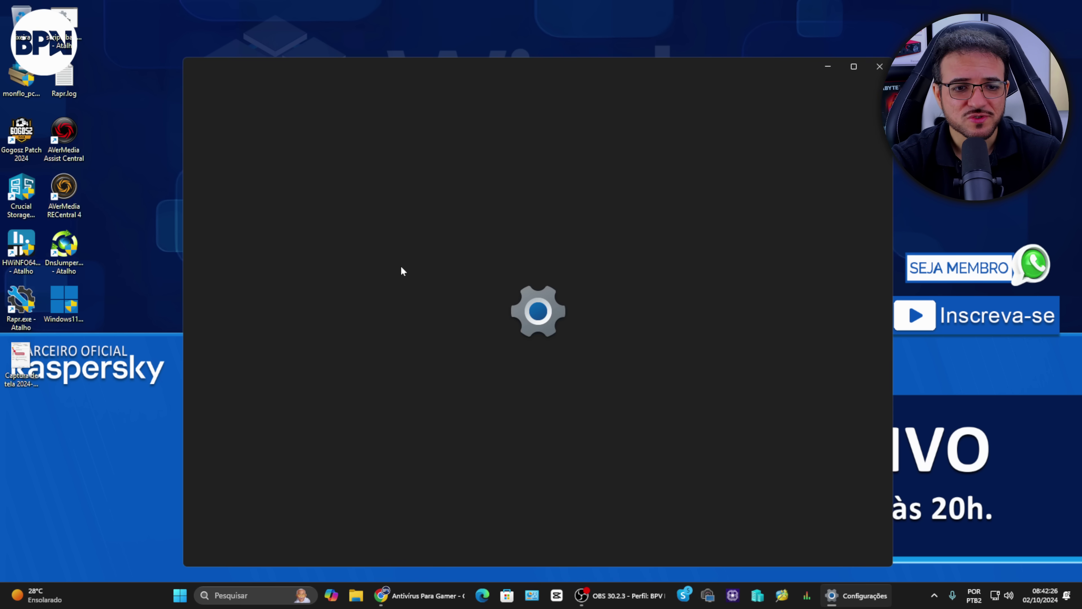
left_click(248, 203)
scroll(471, 478, "down", 5)
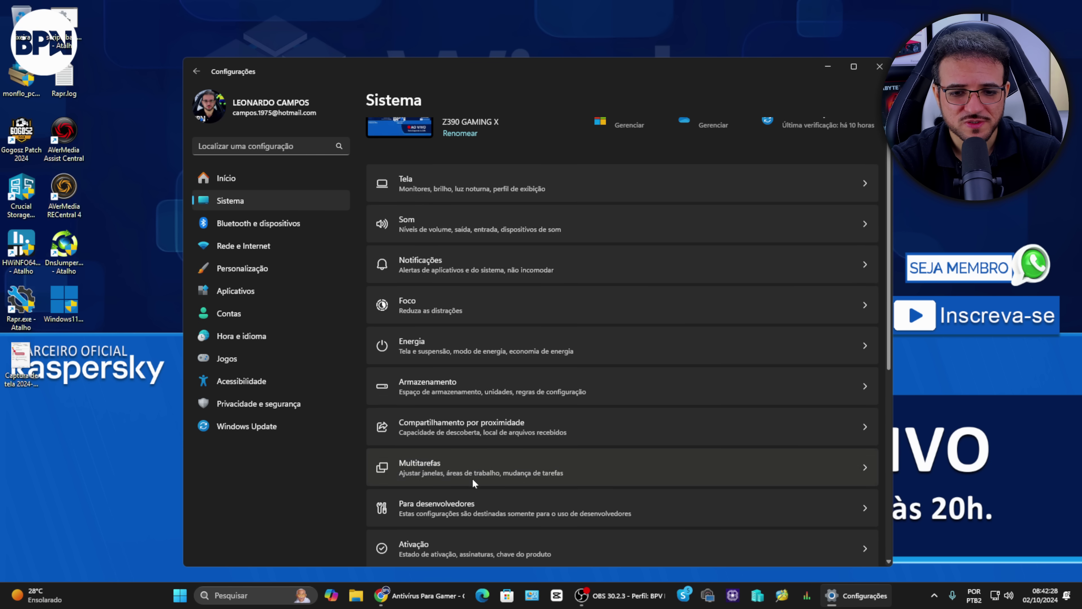
left_click(437, 383)
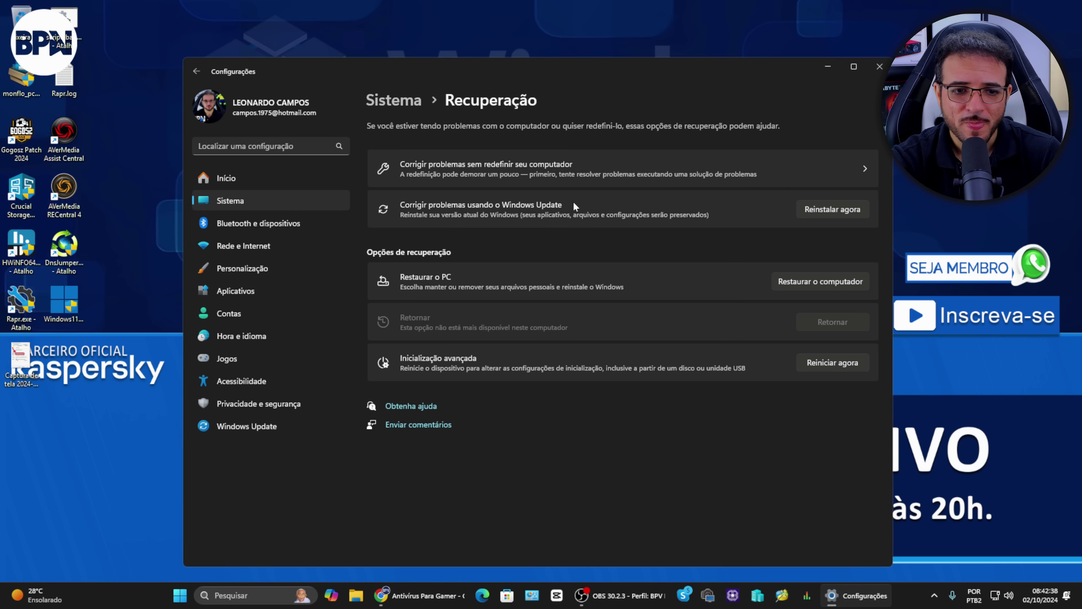
left_click(879, 67)
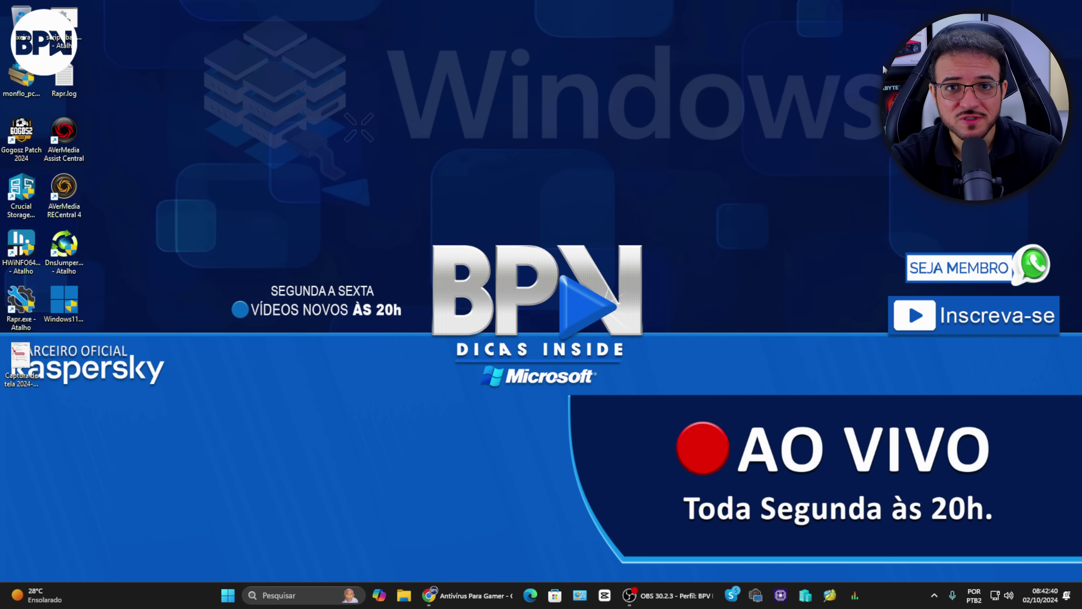
Move Windows11InstallationAssistant.exe to an empty area of the desktop and delete it permanently
left_click_drag(58, 290, 431, 78)
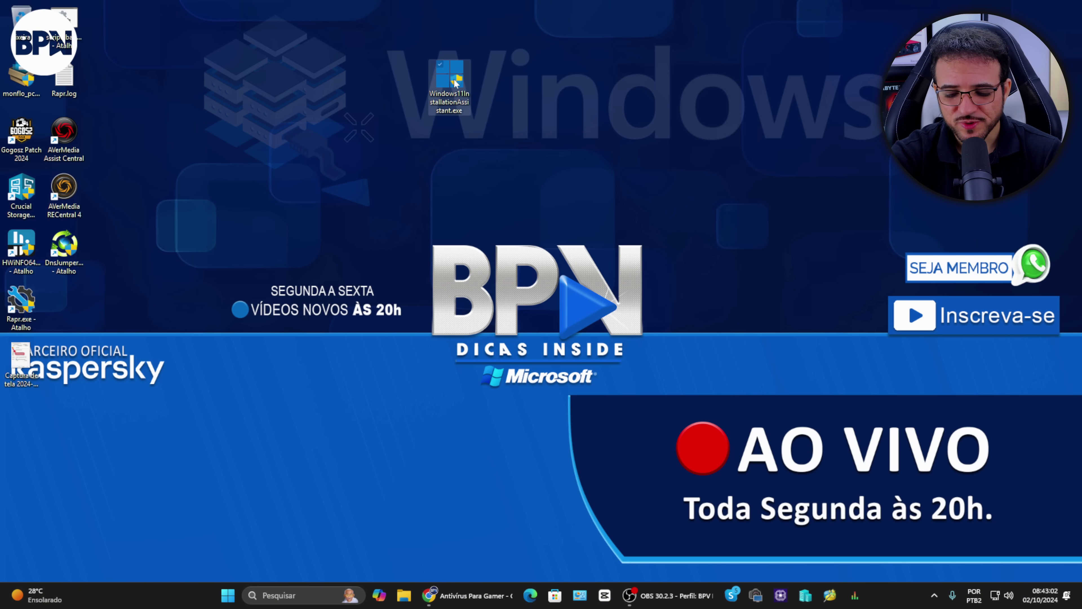
left_click(455, 83)
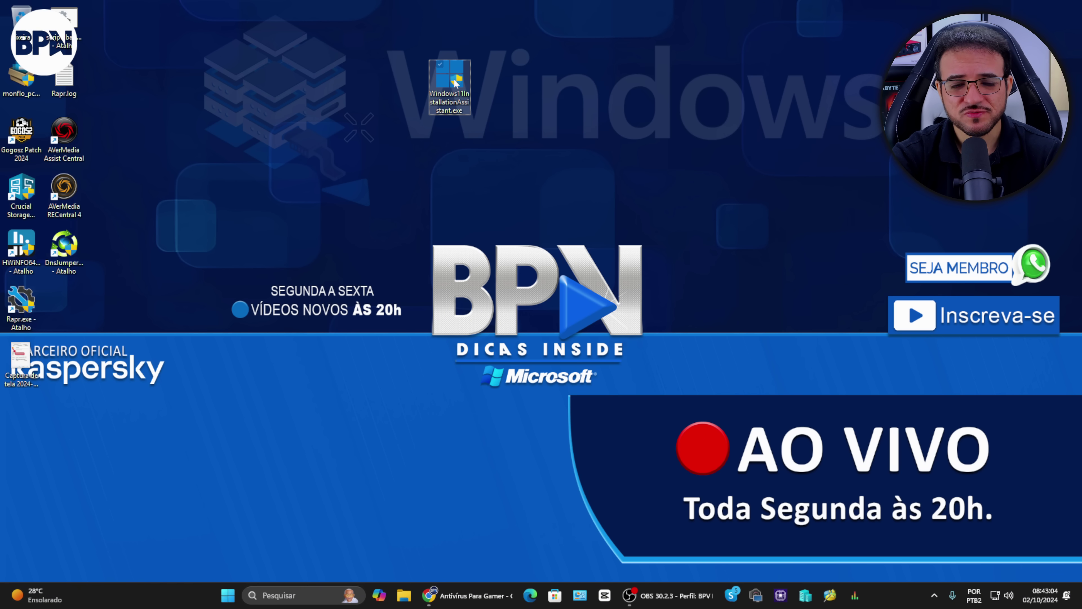
key("shift+Delete")
left_click(601, 345)
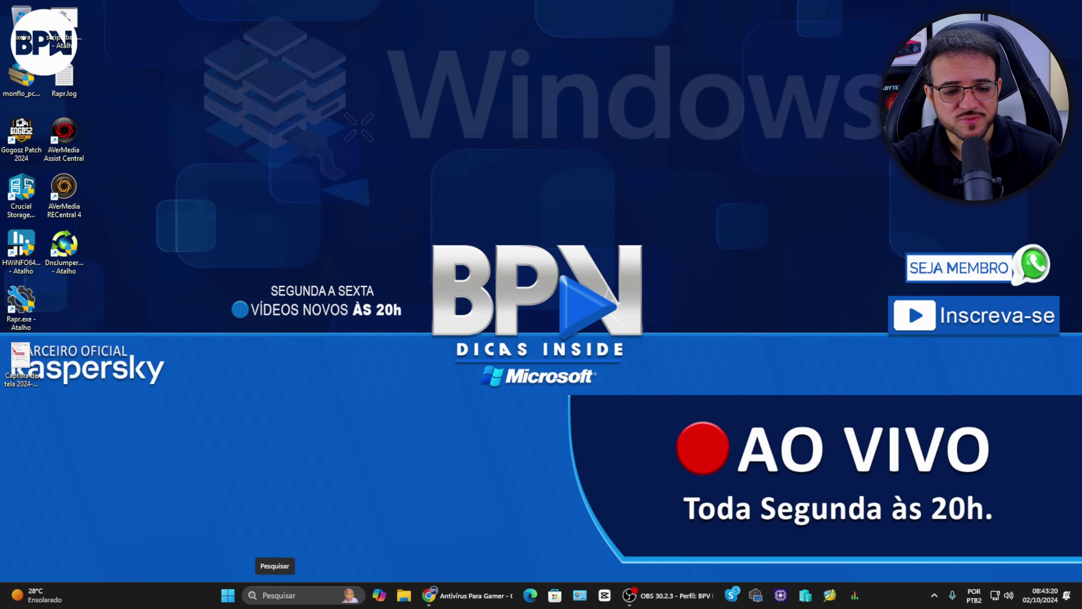
Search Windows for Painel de Controle and check its pinning options, then dismiss the search
left_click(274, 595)
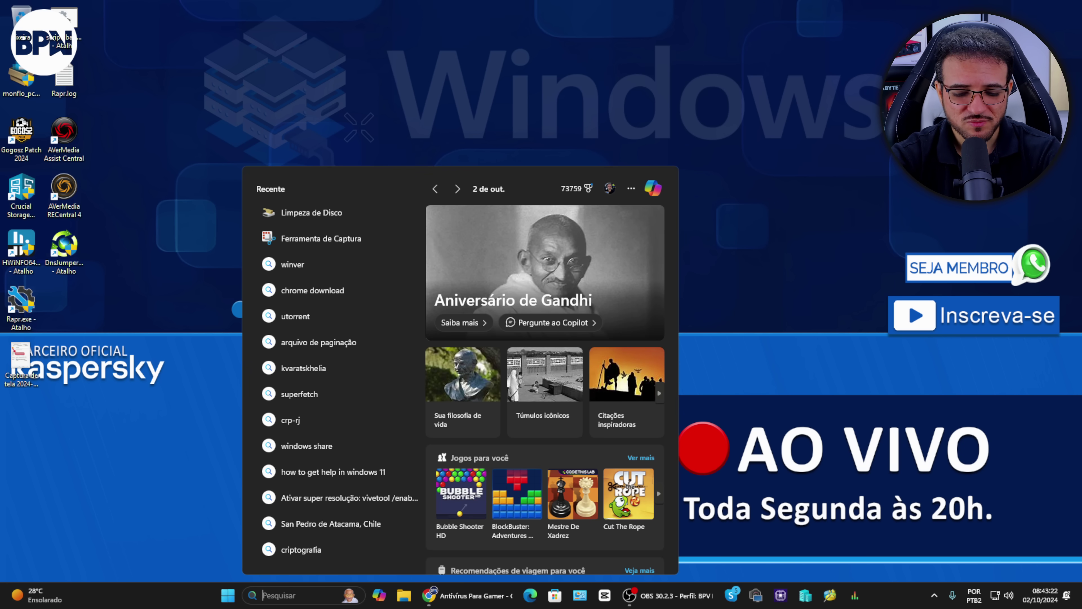
type("pain")
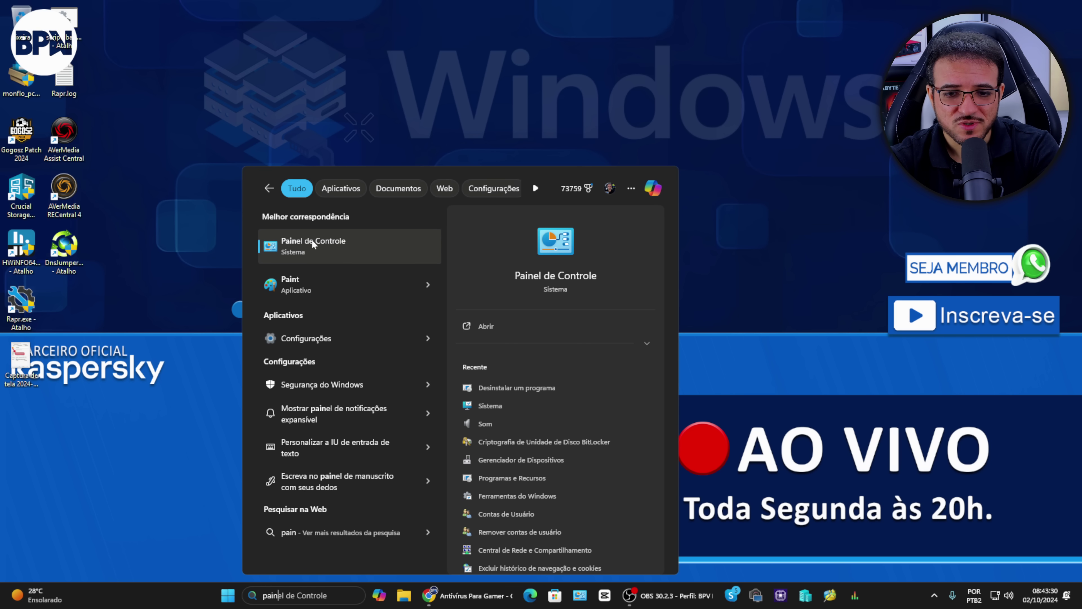
right_click(352, 245)
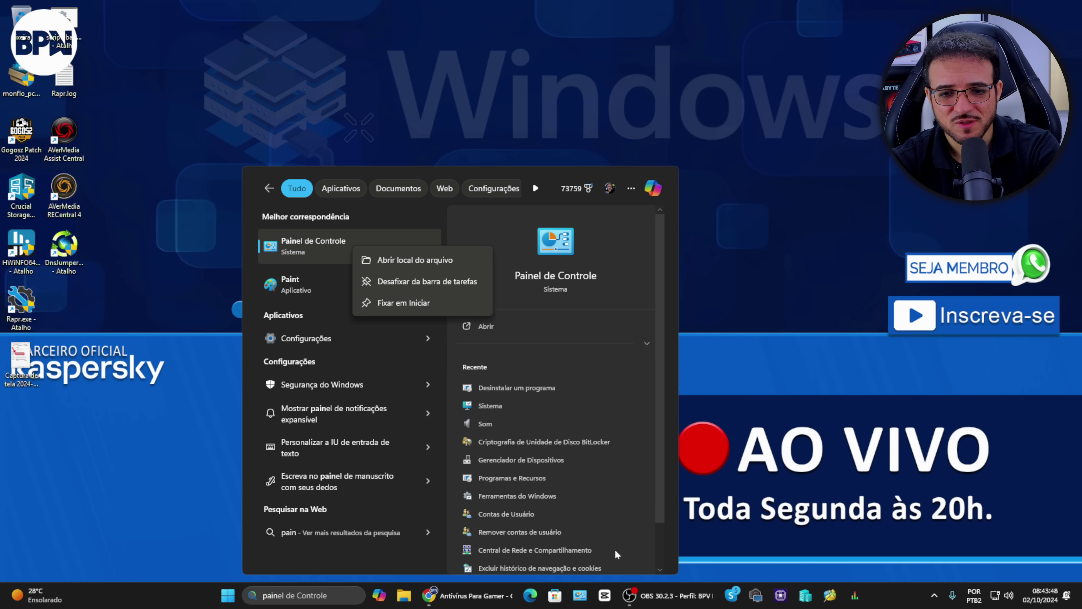
left_click(740, 239)
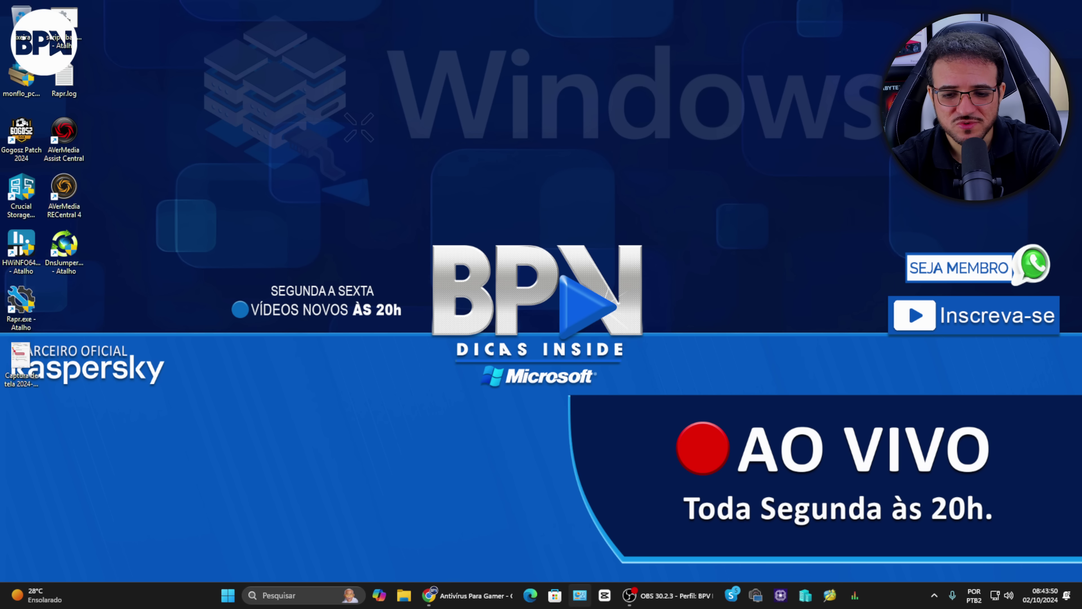
Uninstall Assistente de Instalação do Windows 11 through Programas e Recursos in Painel de Controle, then close the window
left_click(579, 595)
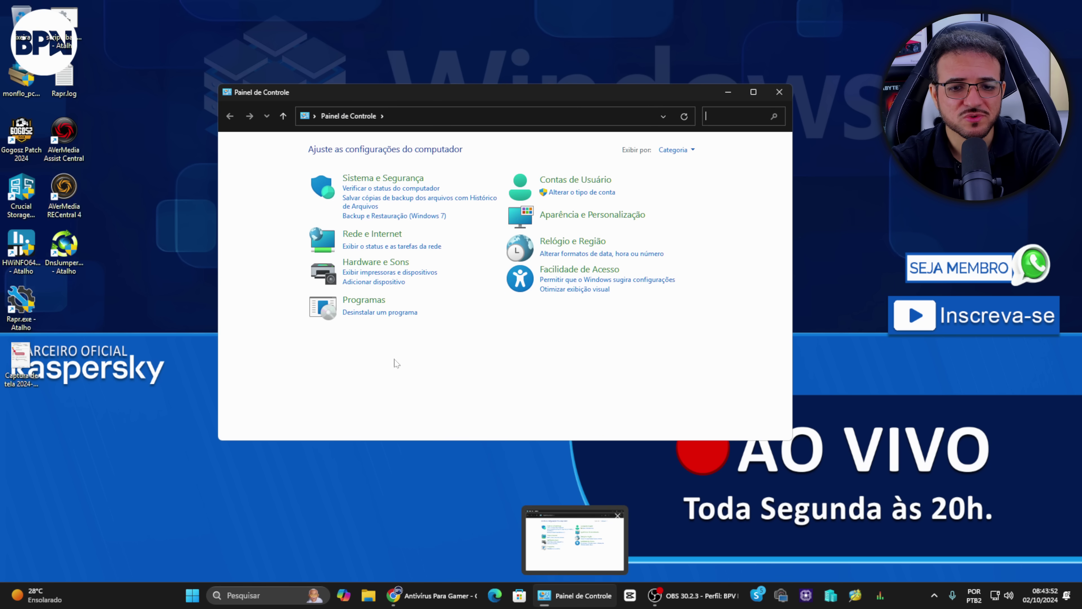
left_click(407, 315)
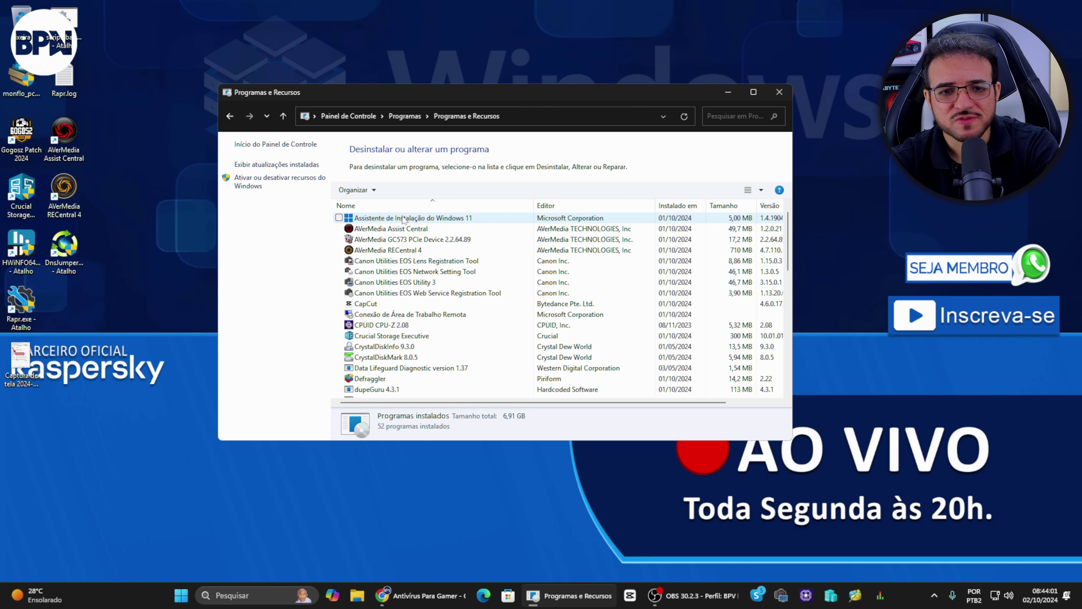
left_click(446, 218)
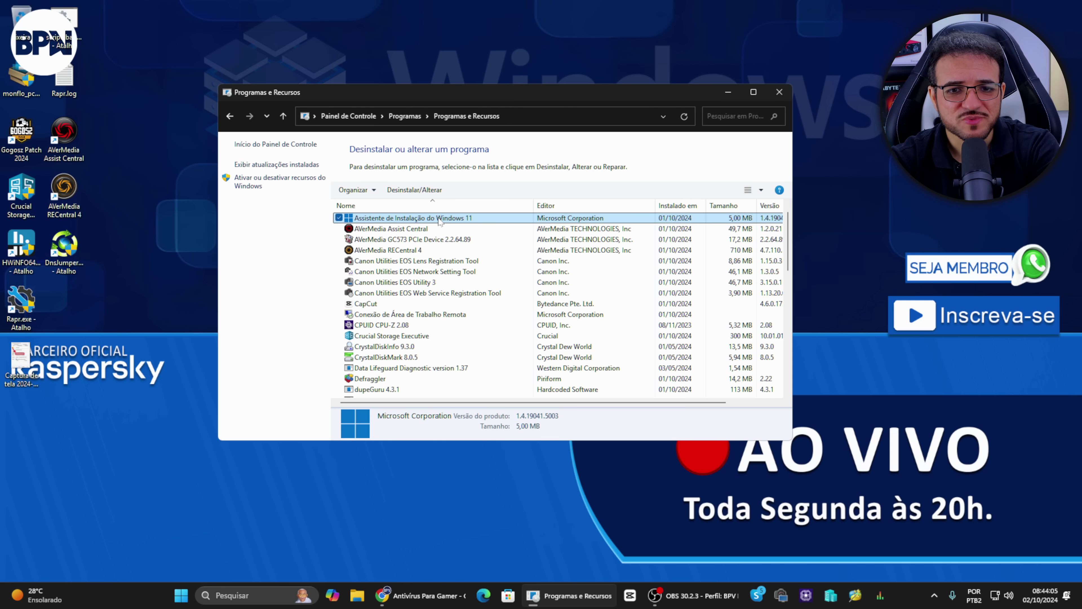
left_click(406, 192)
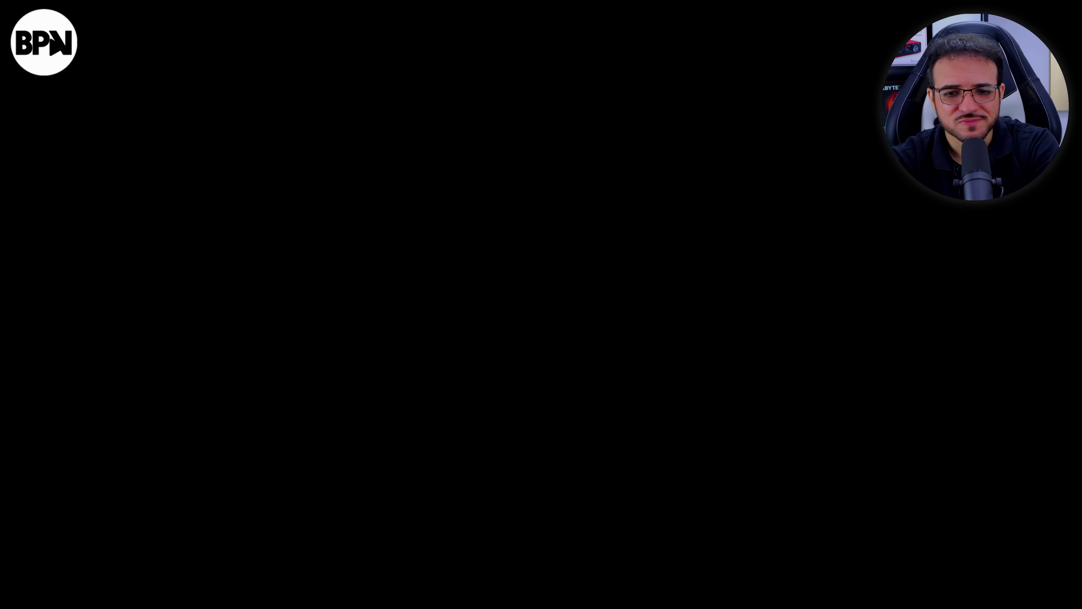
left_click(514, 389)
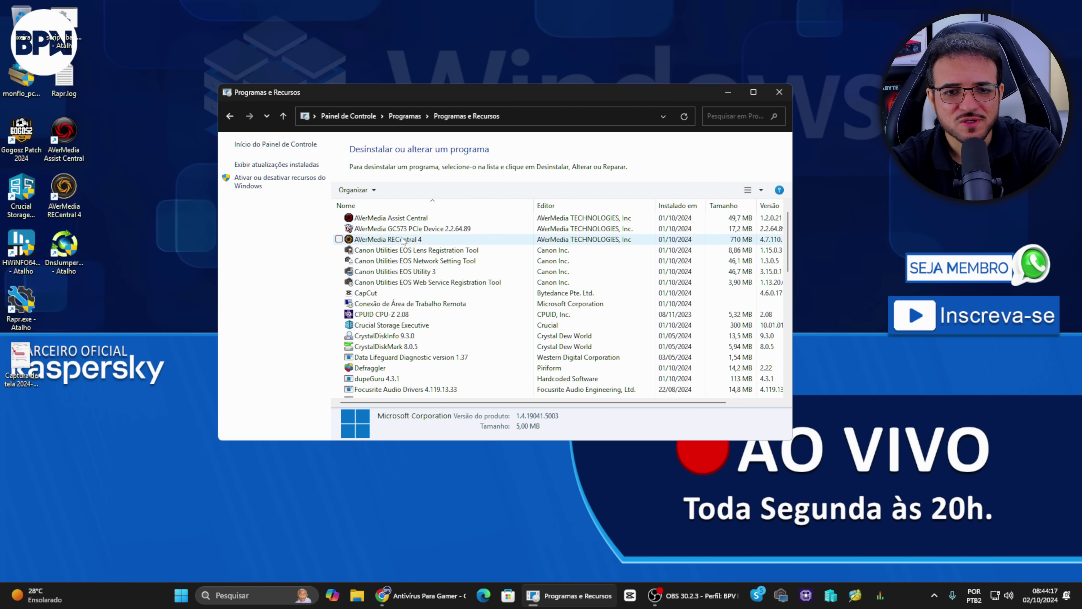
left_click(783, 94)
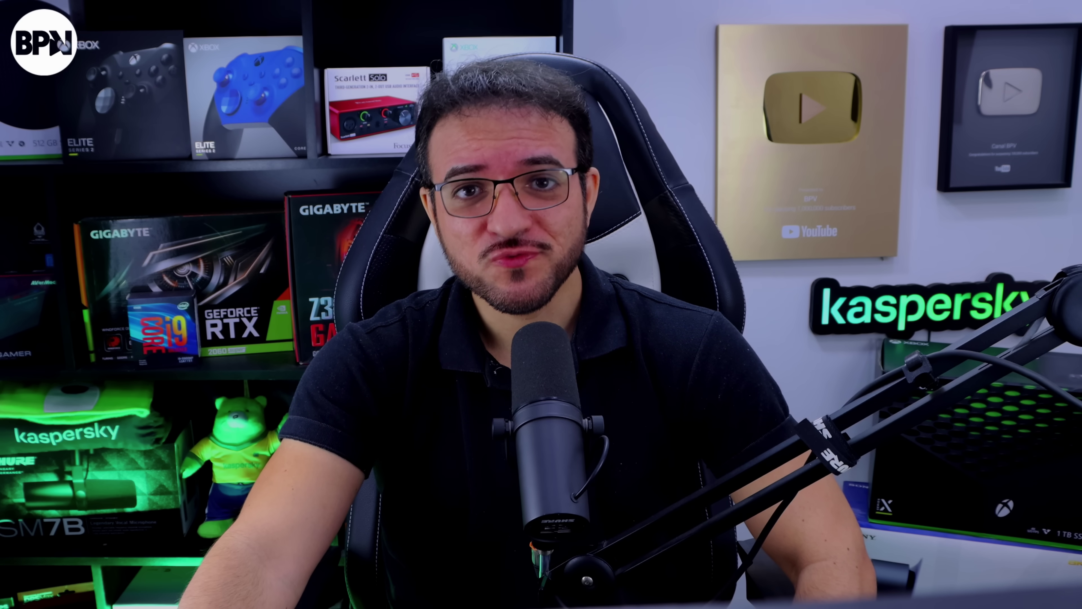